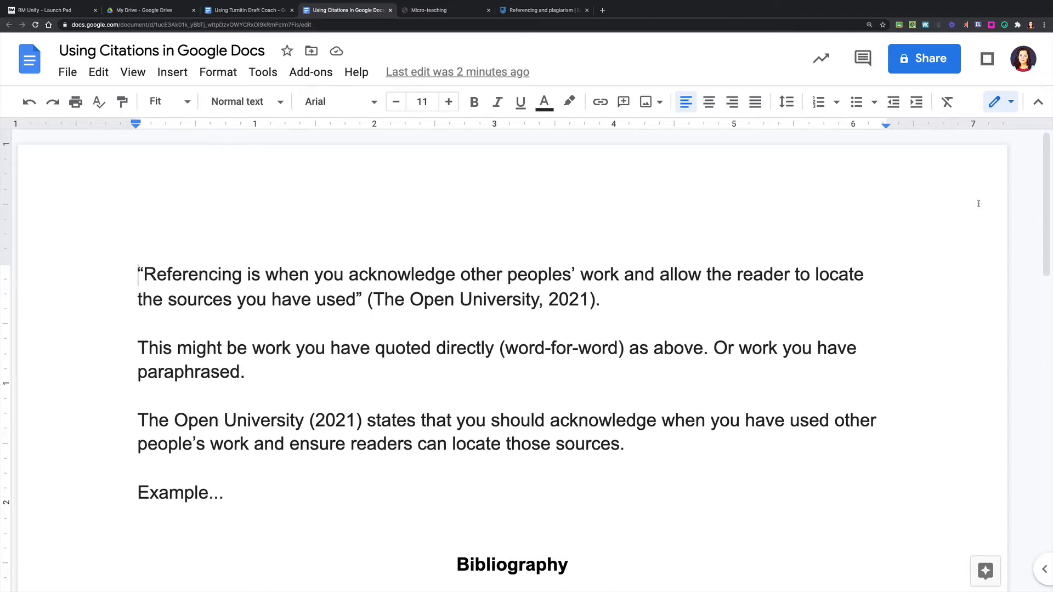
- Examine the opening direct quotation, its opening and closing quotation marks, and its in-text citation
{"action": "left_click_drag", "start_coordinate": [136, 275], "coordinate": [624, 300]}
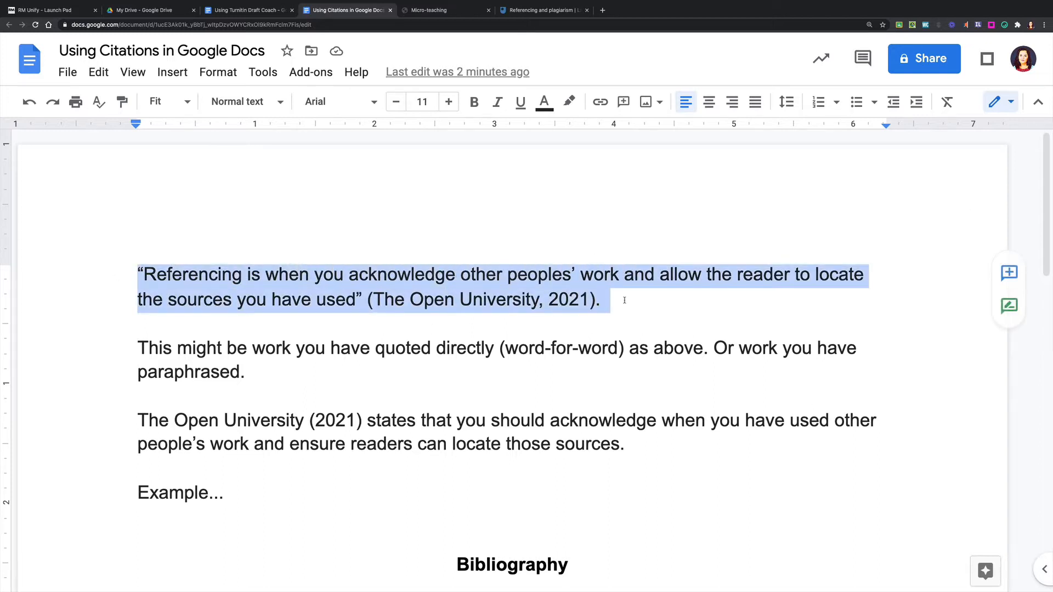
{"action": "double_click", "coordinate": [304, 336]}
{"action": "left_click", "coordinate": [175, 274]}
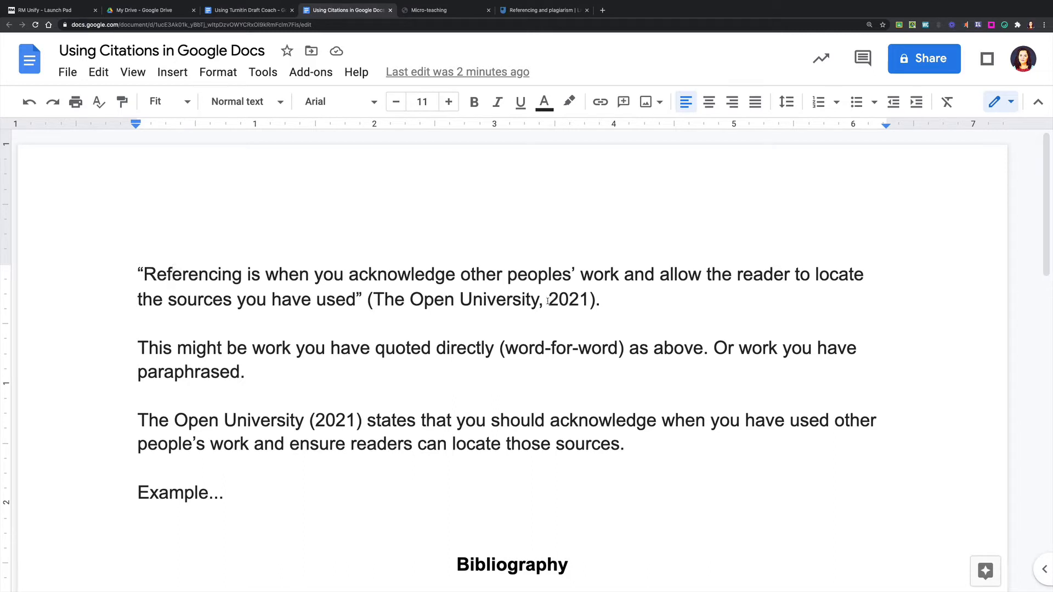
{"action": "key", "text": "Home"}
{"action": "key", "text": "shift+Right"}
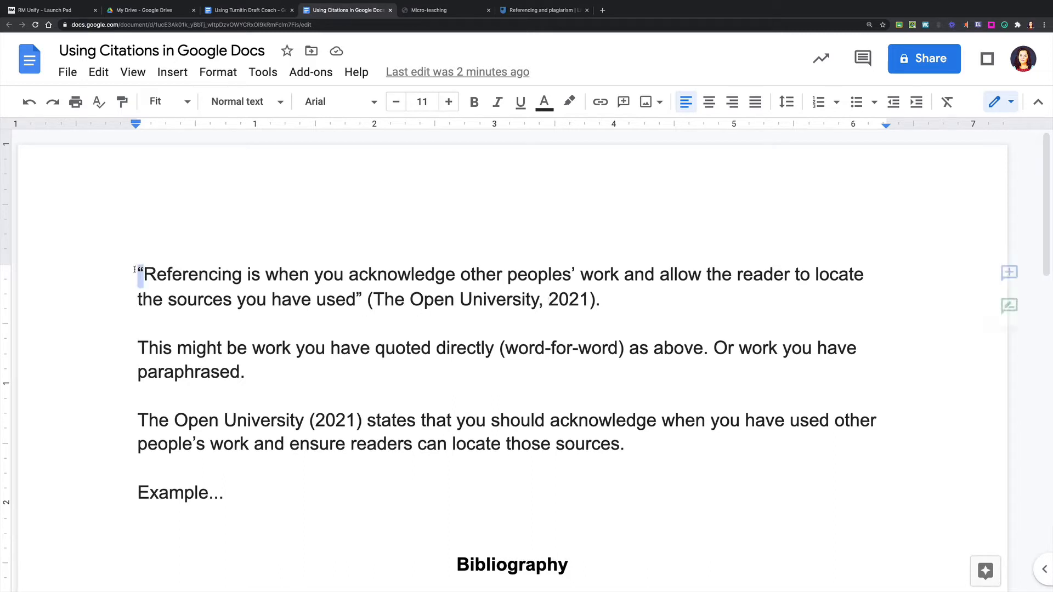
{"action": "double_click", "coordinate": [357, 299]}
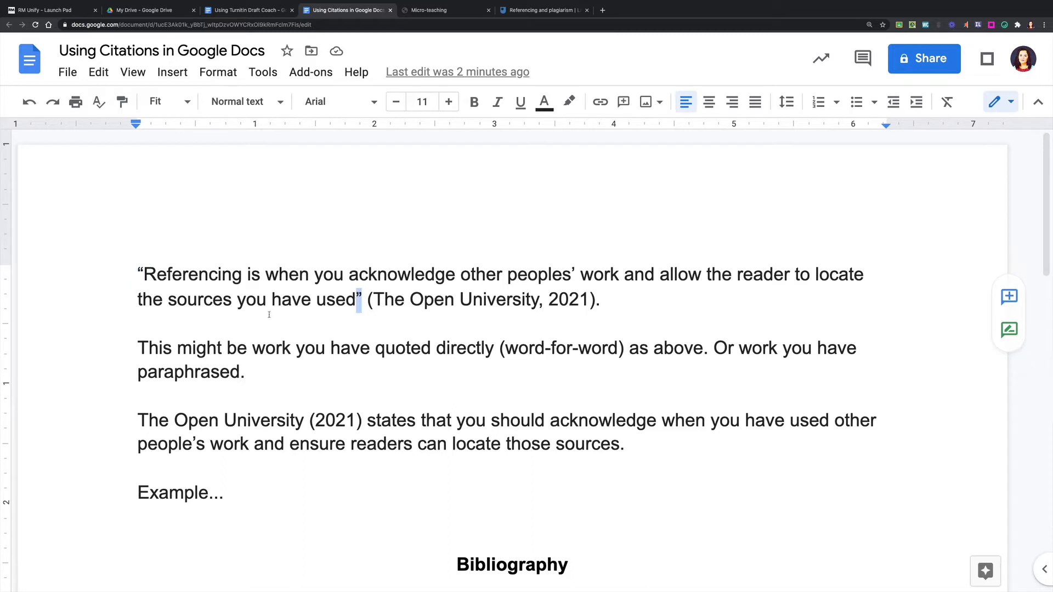
{"action": "left_click", "coordinate": [226, 322]}
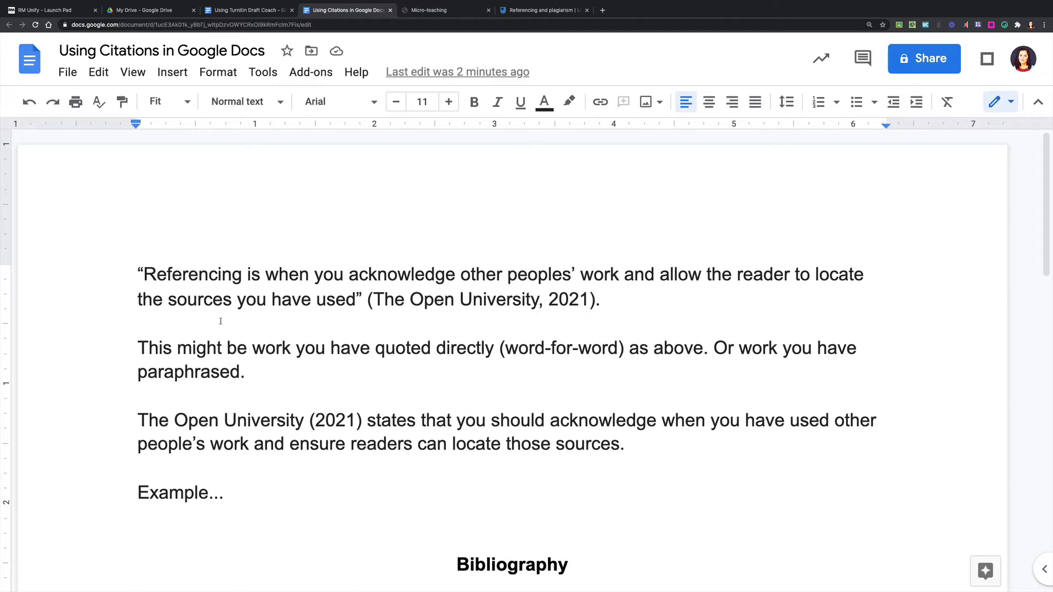
{"action": "left_click", "coordinate": [349, 274]}
{"action": "left_click_drag", "start_coordinate": [366, 299], "coordinate": [594, 302]}
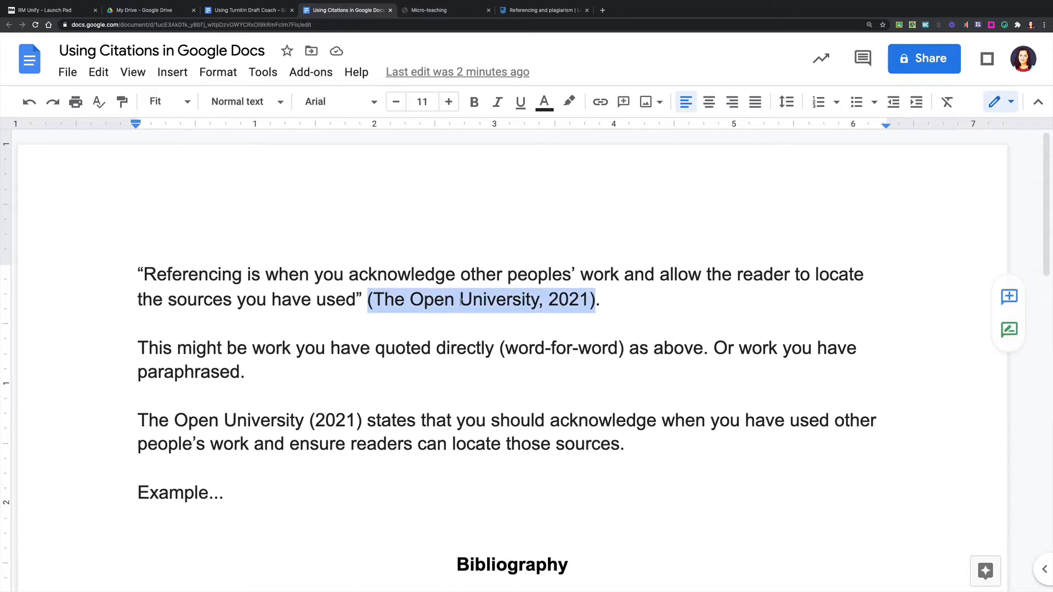
{"action": "left_click", "coordinate": [571, 302]}
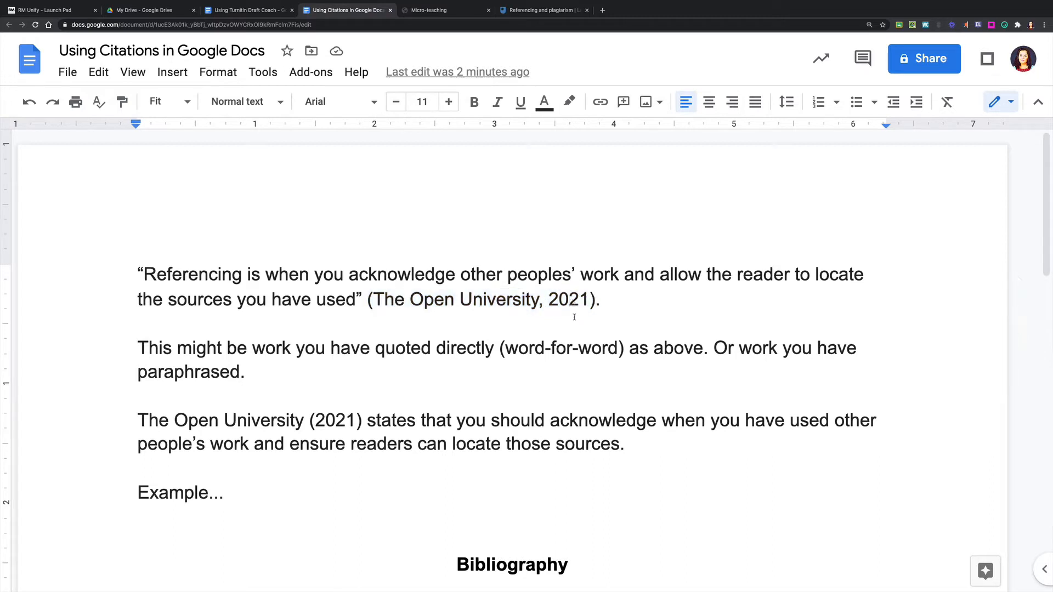
- Compare the quotation's in-text citation with the full Open University entry under the Bibliography heading
{"action": "scroll", "coordinate": [574, 317], "scroll_direction": "down", "scroll_amount": 2}
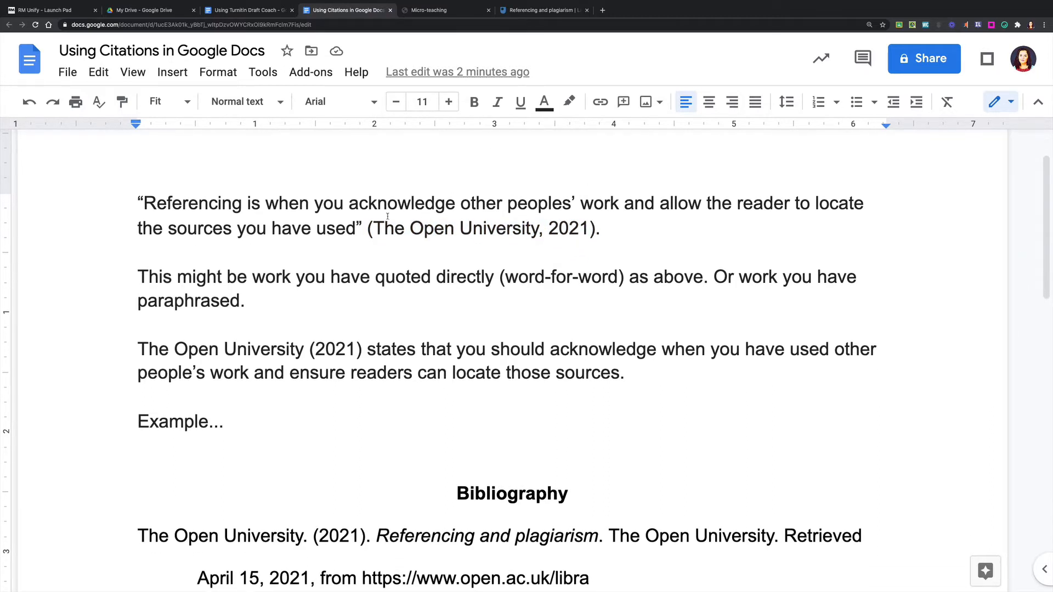
{"action": "left_click_drag", "start_coordinate": [374, 228], "coordinate": [588, 231]}
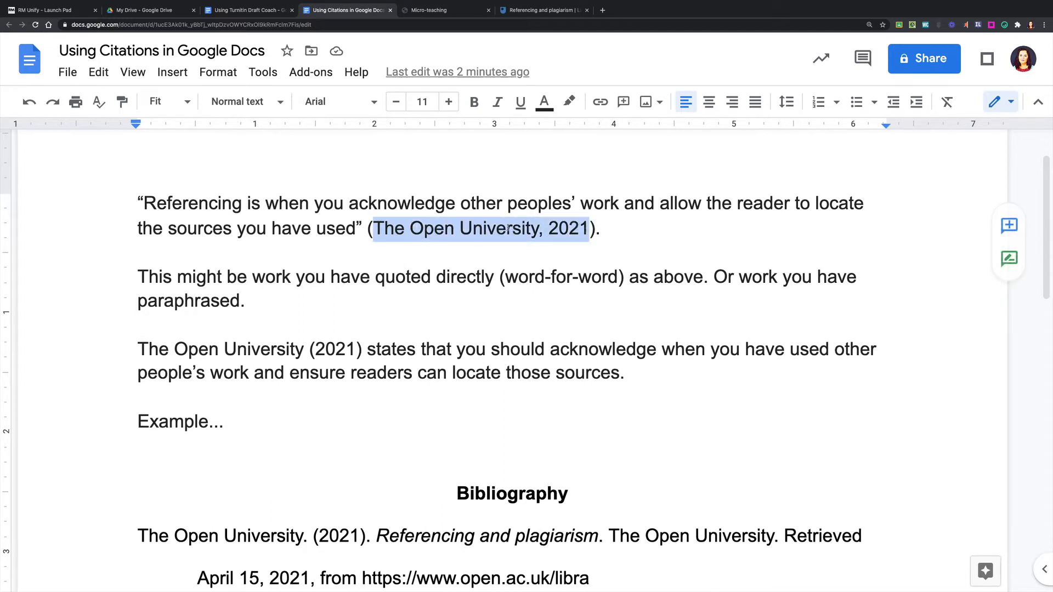
{"action": "scroll", "coordinate": [508, 229], "scroll_direction": "down", "scroll_amount": 4}
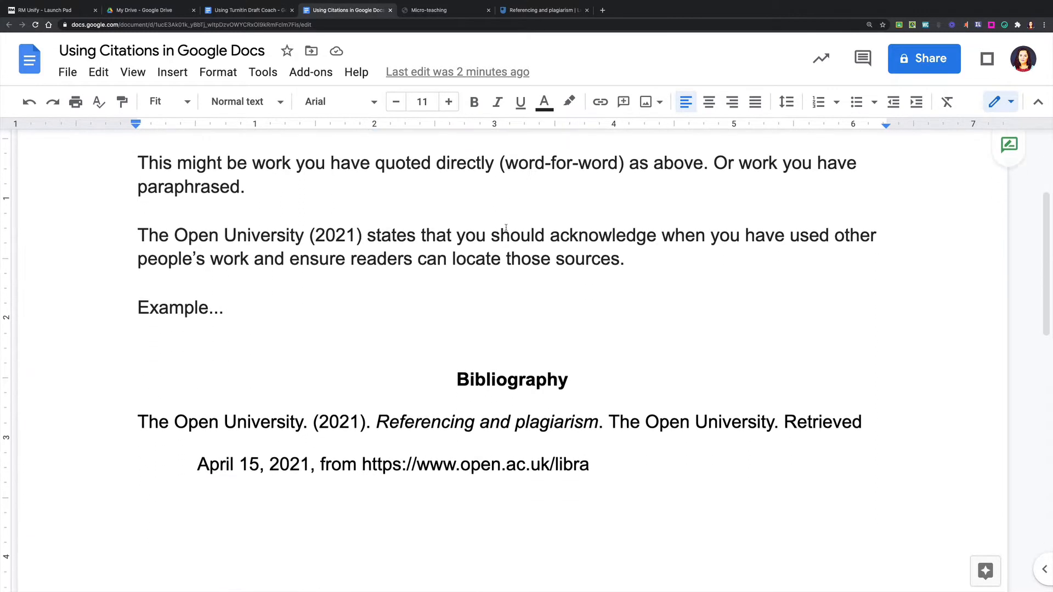
{"action": "scroll", "coordinate": [506, 228], "scroll_direction": "down", "scroll_amount": 5}
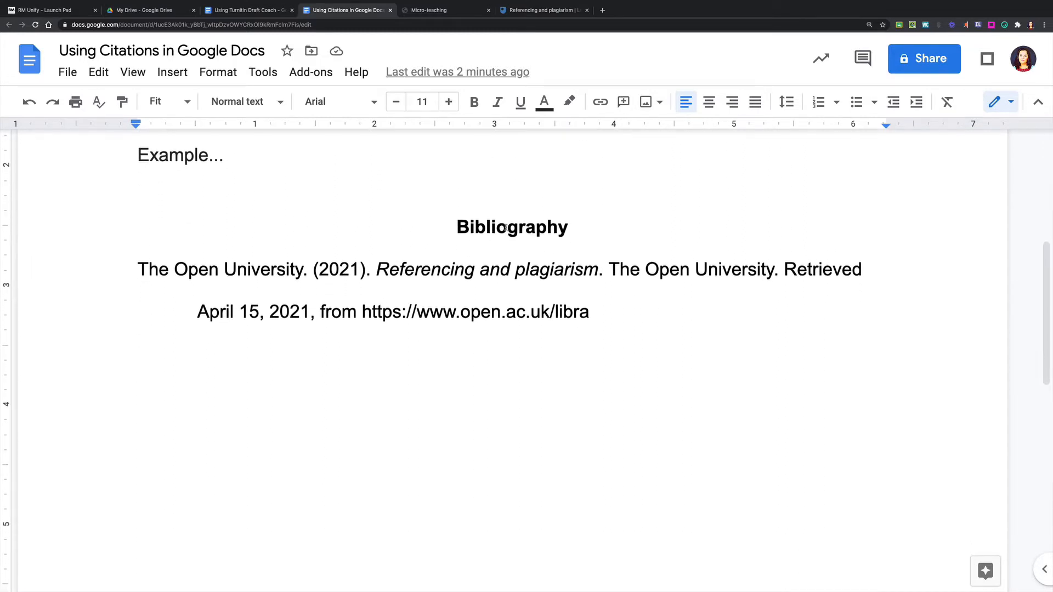
{"action": "scroll", "coordinate": [506, 227], "scroll_direction": "down", "scroll_amount": 1}
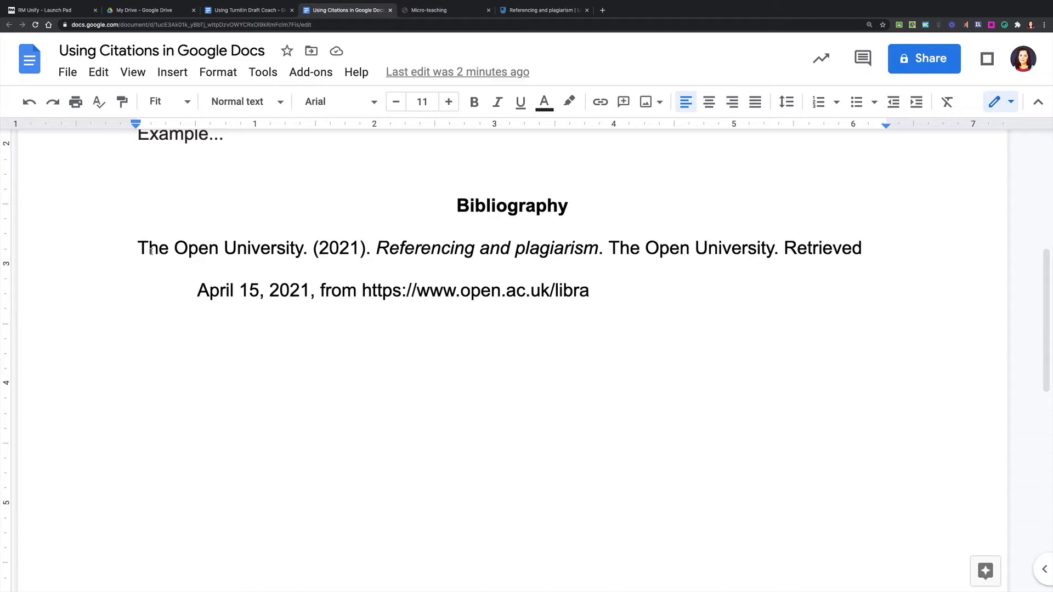
{"action": "left_click_drag", "start_coordinate": [649, 291], "coordinate": [83, 261]}
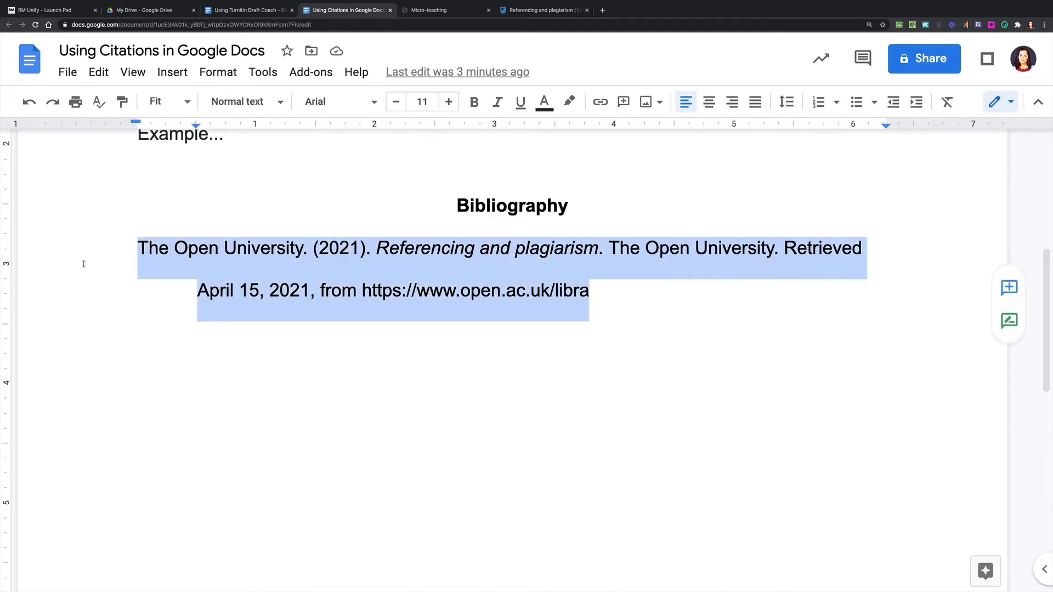
- Examine the paraphrased Open University paragraph and its author-and-year citation, comparing it with the direct quotation above
{"action": "scroll", "coordinate": [194, 251], "scroll_direction": "up", "scroll_amount": 5}
{"action": "scroll", "coordinate": [194, 251], "scroll_direction": "up", "scroll_amount": 1}
{"action": "left_click", "coordinate": [213, 258]}
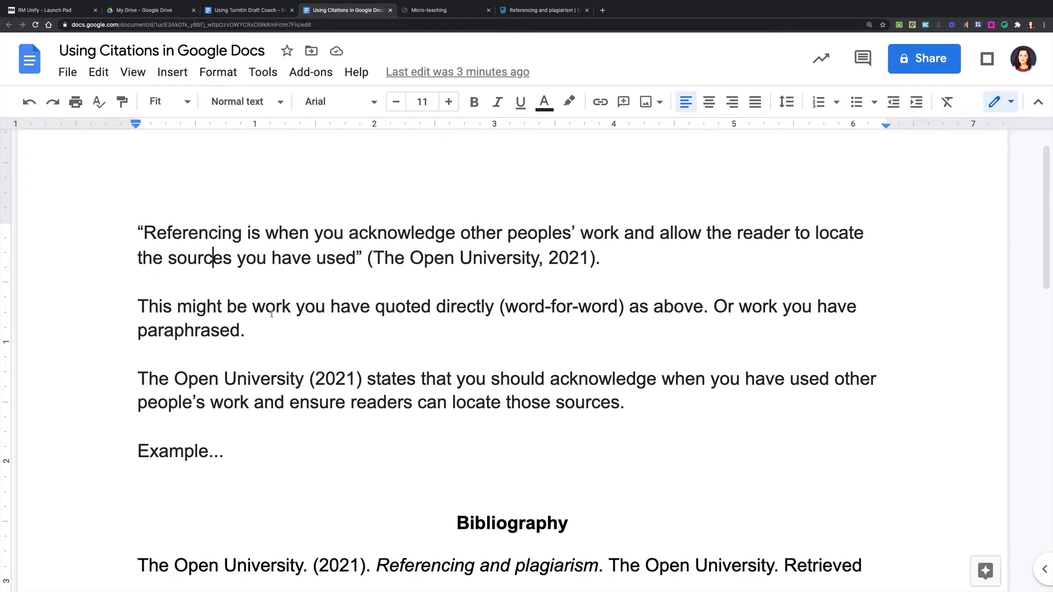
{"action": "scroll", "coordinate": [271, 312], "scroll_direction": "down", "scroll_amount": 3}
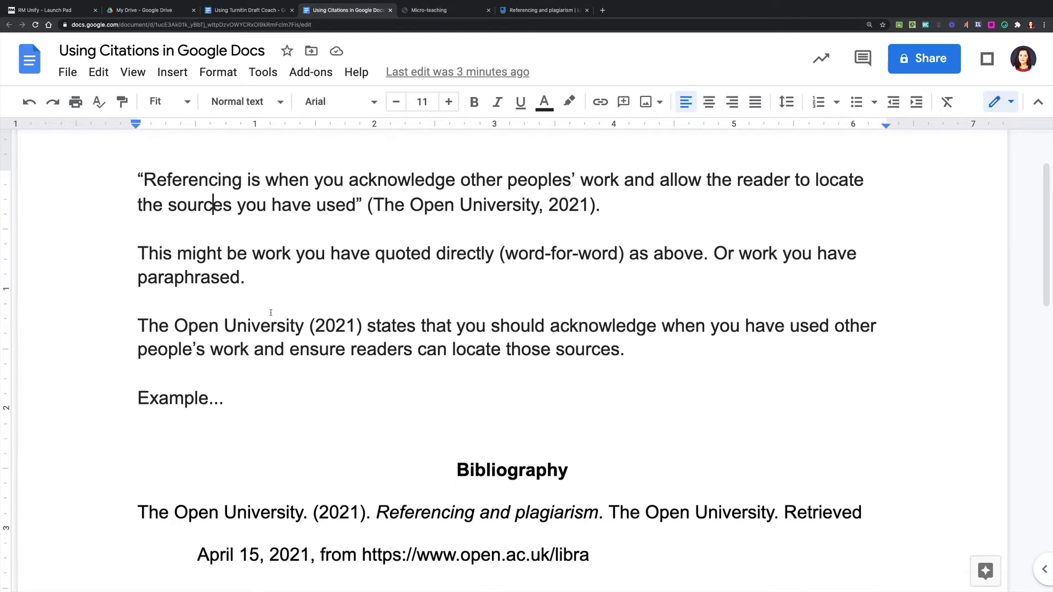
{"action": "scroll", "coordinate": [271, 312], "scroll_direction": "down", "scroll_amount": 1}
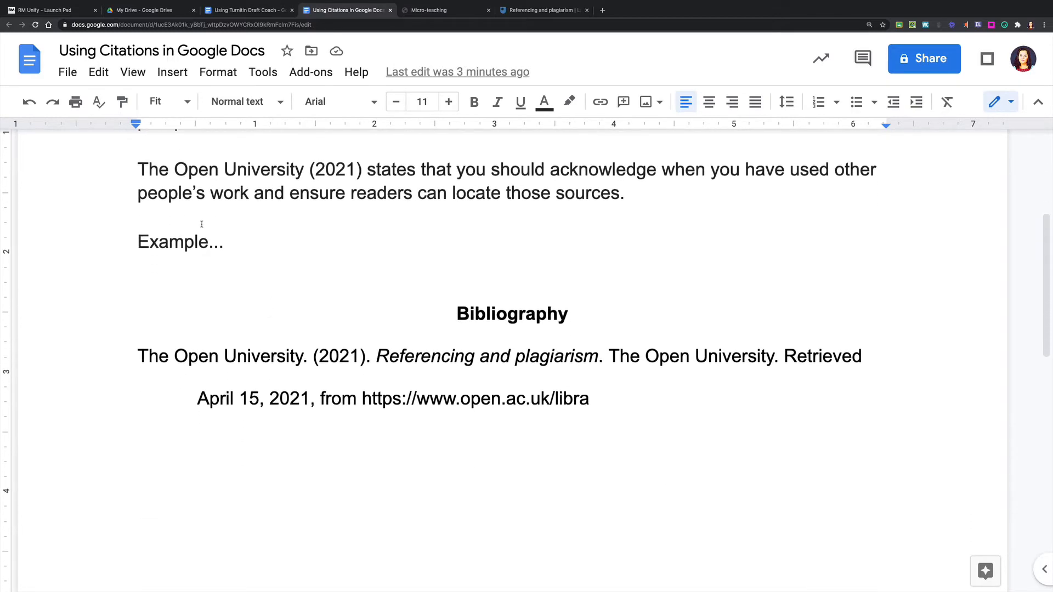
{"action": "left_click_drag", "start_coordinate": [141, 168], "coordinate": [636, 194]}
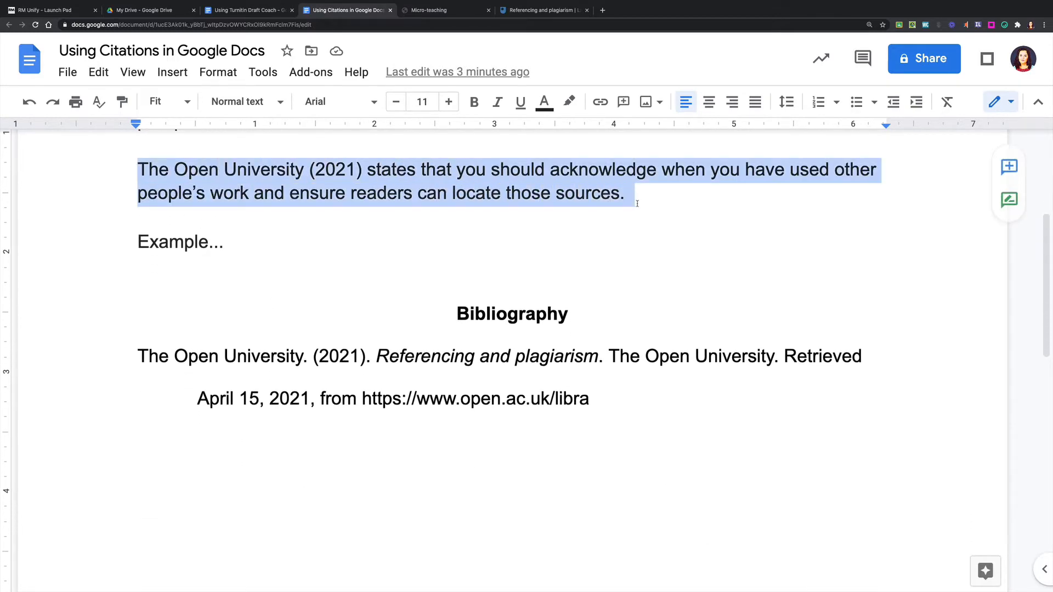
{"action": "scroll", "coordinate": [399, 181], "scroll_direction": "up", "scroll_amount": 4}
{"action": "scroll", "coordinate": [373, 265], "scroll_direction": "down", "scroll_amount": 3}
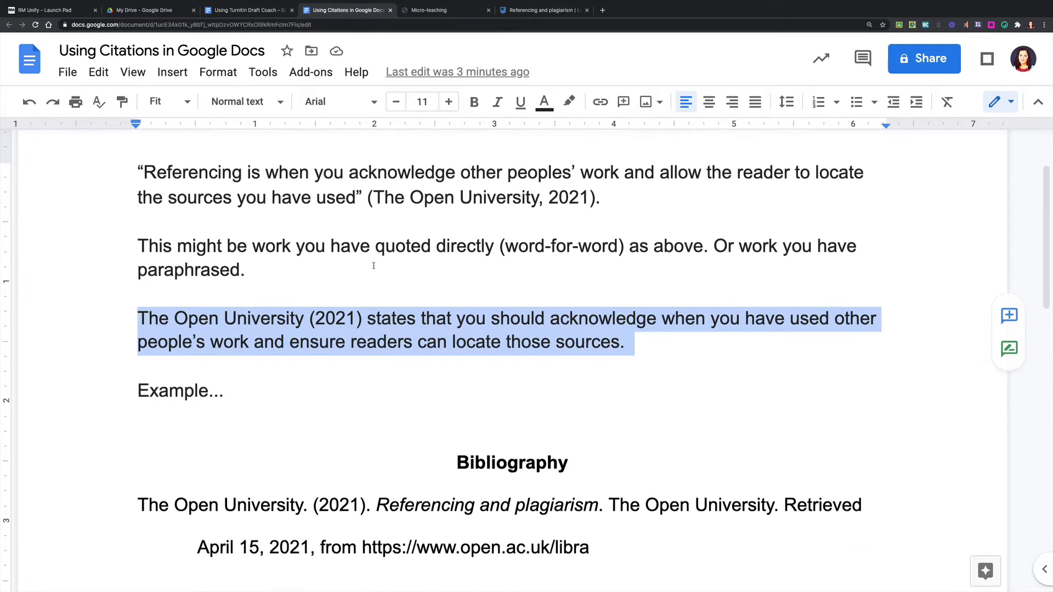
{"action": "scroll", "coordinate": [373, 266], "scroll_direction": "down", "scroll_amount": 1}
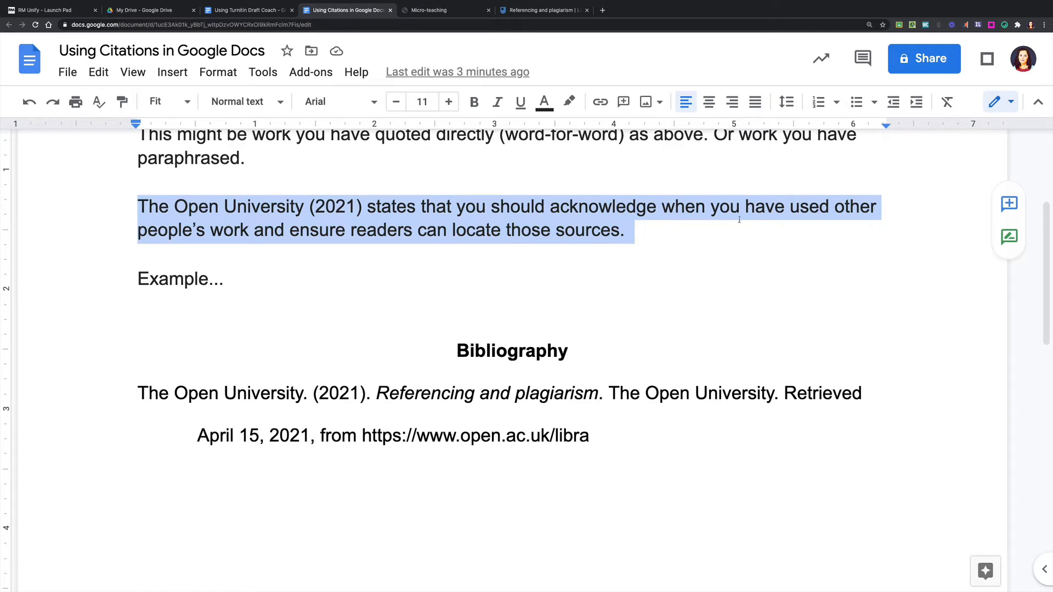
{"action": "scroll", "coordinate": [739, 219], "scroll_direction": "up", "scroll_amount": 3}
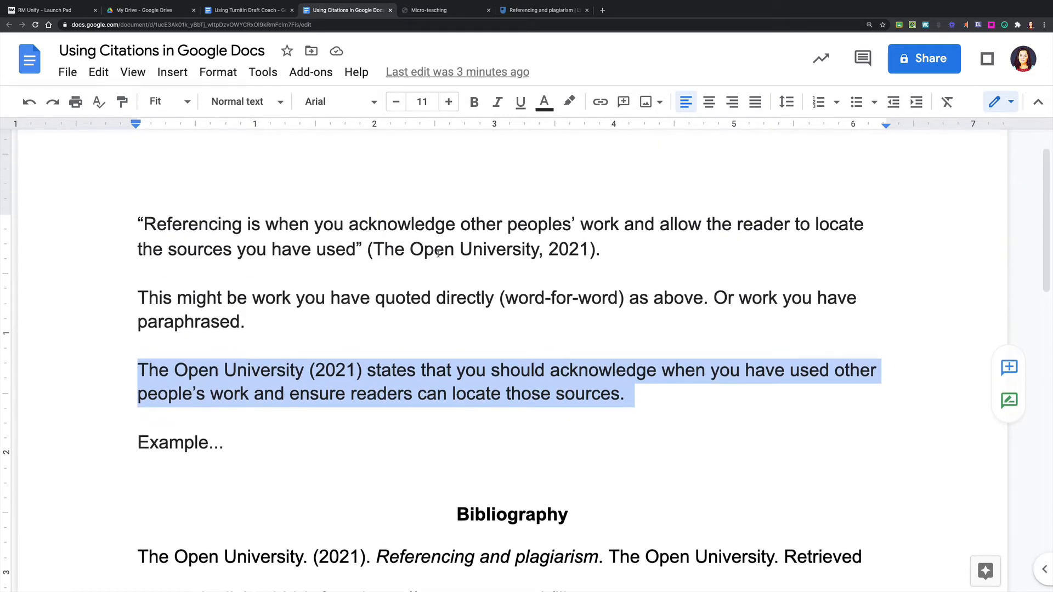
{"action": "left_click", "coordinate": [354, 402]}
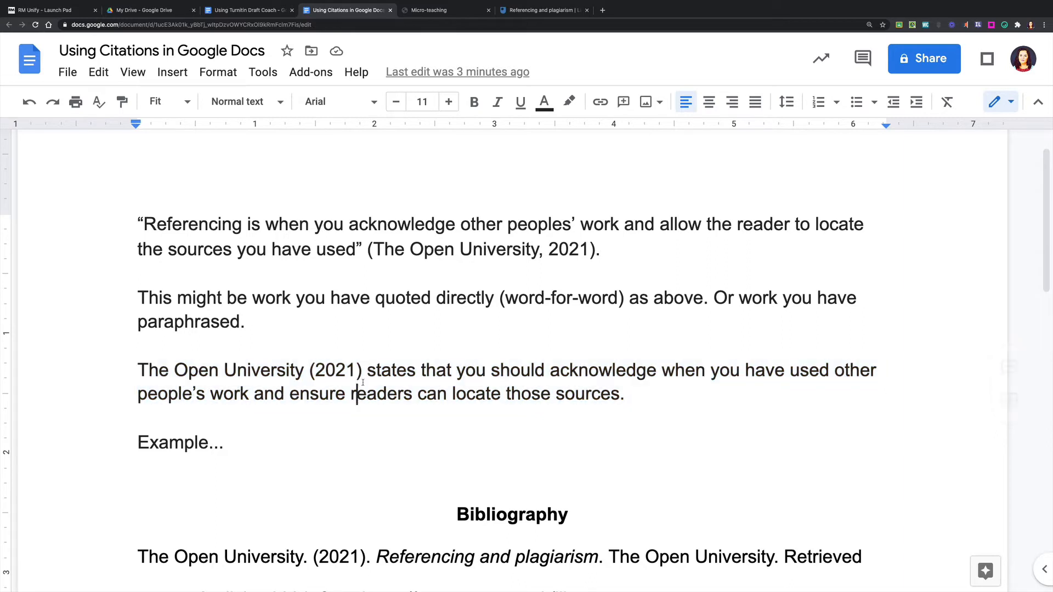
{"action": "left_click_drag", "start_coordinate": [363, 373], "coordinate": [137, 379]}
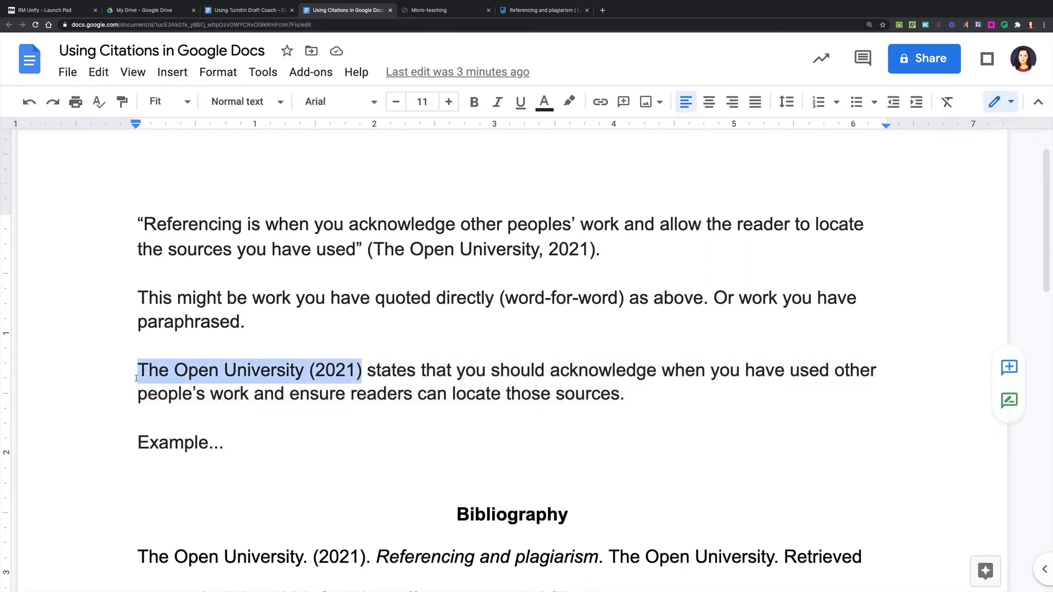
{"action": "scroll", "coordinate": [136, 379], "scroll_direction": "down", "scroll_amount": 3}
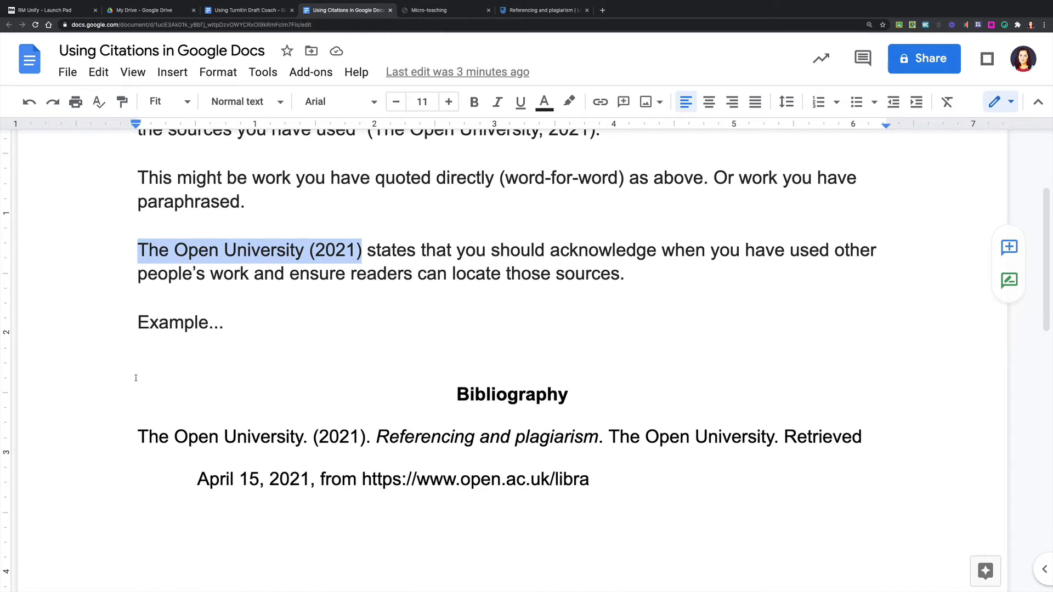
- Add two new lines after "Example..." above the Bibliography heading
{"action": "left_click", "coordinate": [370, 318]}
{"action": "key", "text": "Return"}
{"action": "key", "text": "Return"}
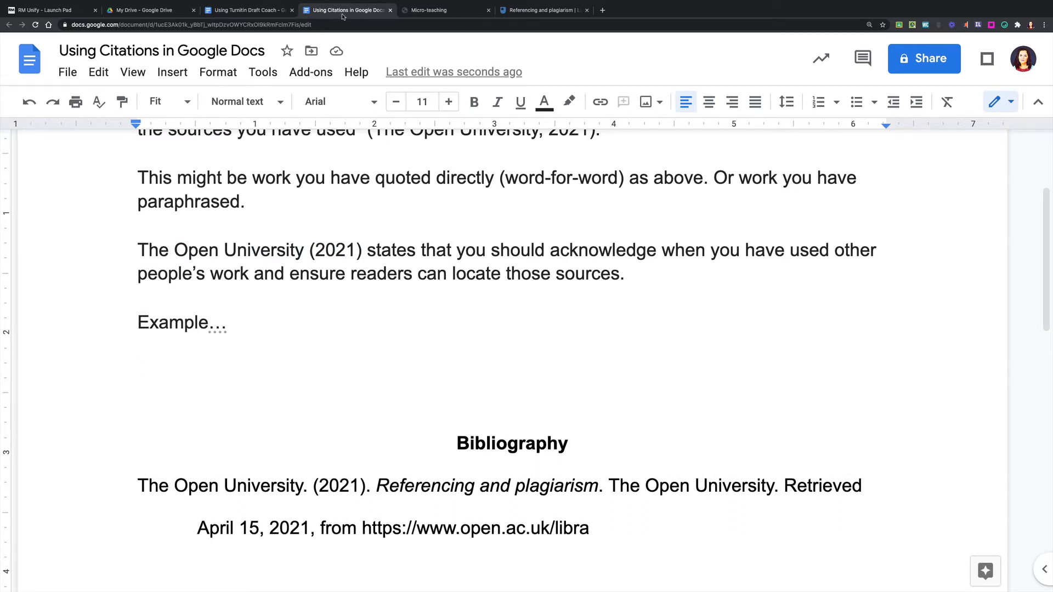
- Copy the sentence "Open questions begin with: who, what, when, where, why and how." from the Micro-teaching web page and paste it below "Example..."
{"action": "left_click", "coordinate": [421, 11]}
{"action": "scroll", "coordinate": [422, 141], "scroll_direction": "up", "scroll_amount": 10}
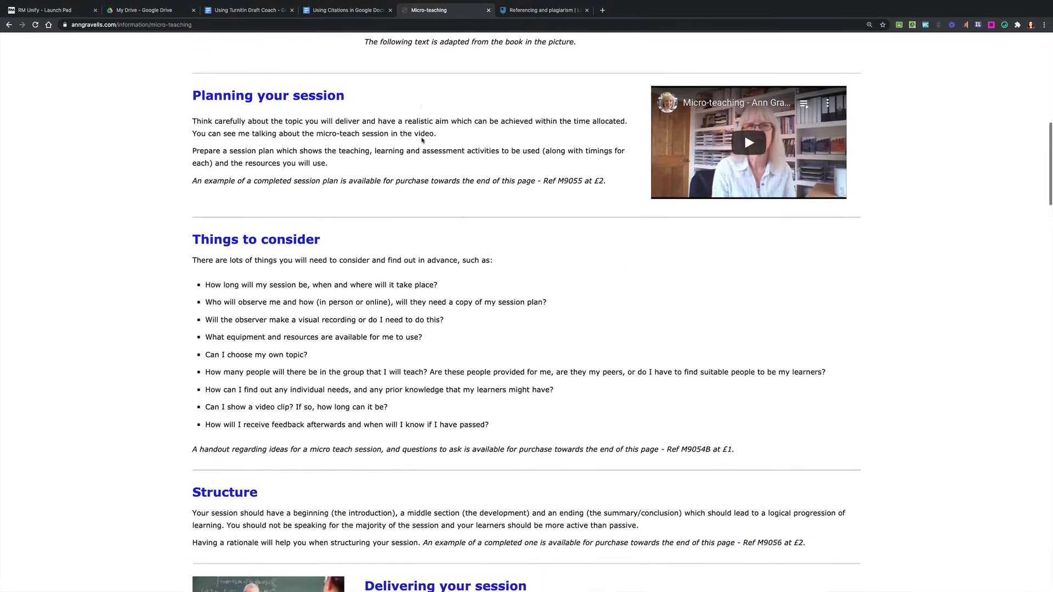
{"action": "scroll", "coordinate": [422, 140], "scroll_direction": "up", "scroll_amount": 8}
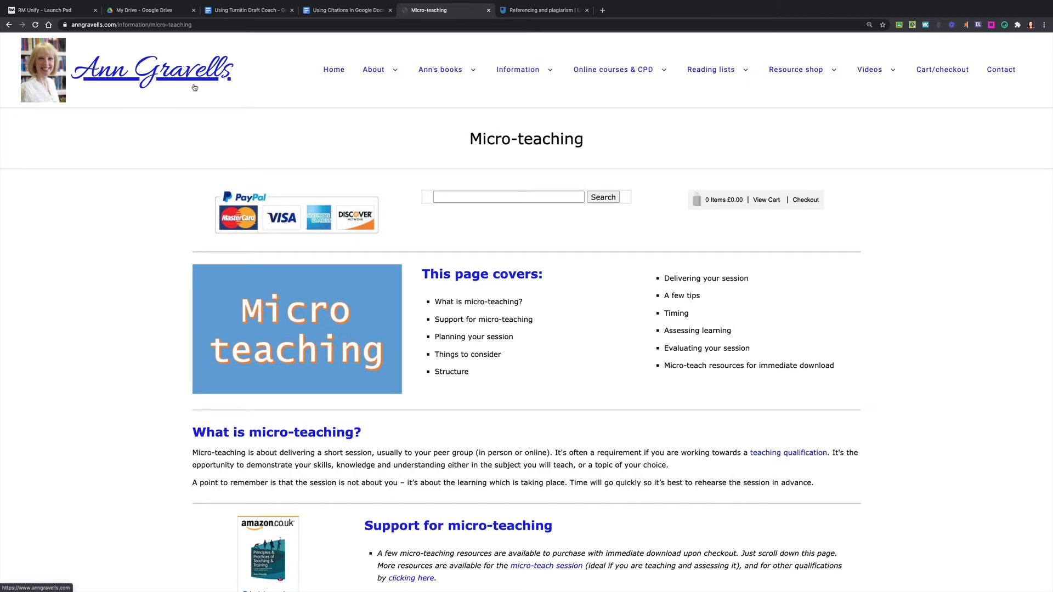
{"action": "scroll", "coordinate": [594, 229], "scroll_direction": "down", "scroll_amount": 5}
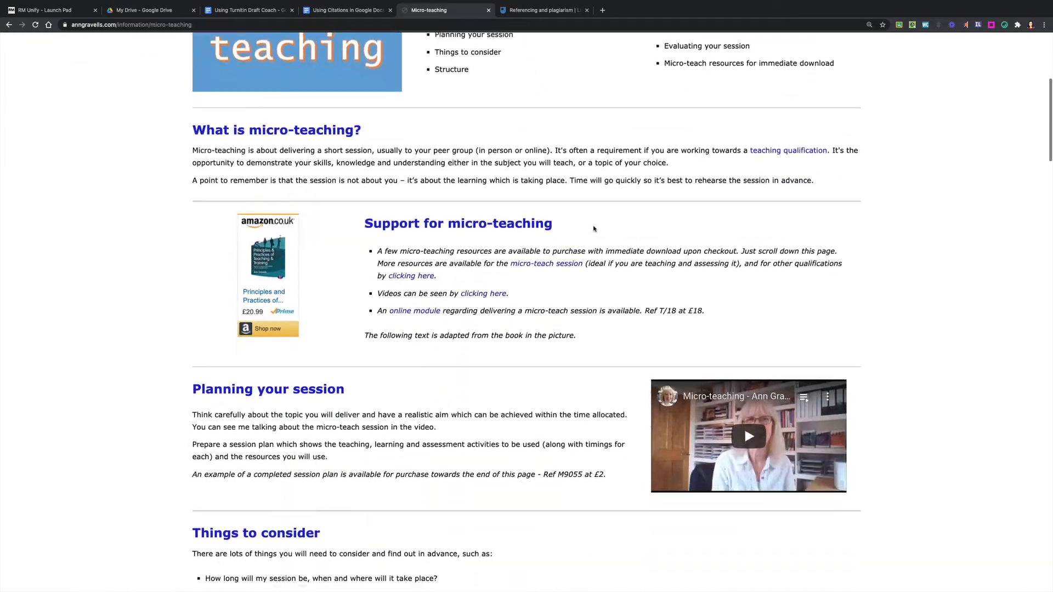
{"action": "scroll", "coordinate": [594, 229], "scroll_direction": "down", "scroll_amount": 13}
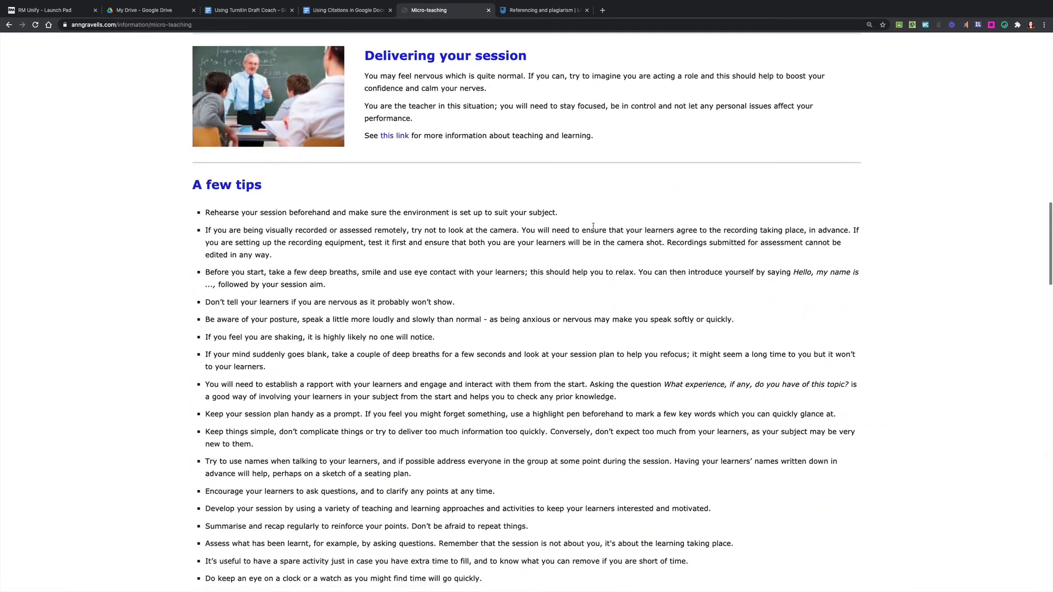
{"action": "scroll", "coordinate": [593, 226], "scroll_direction": "down", "scroll_amount": 10}
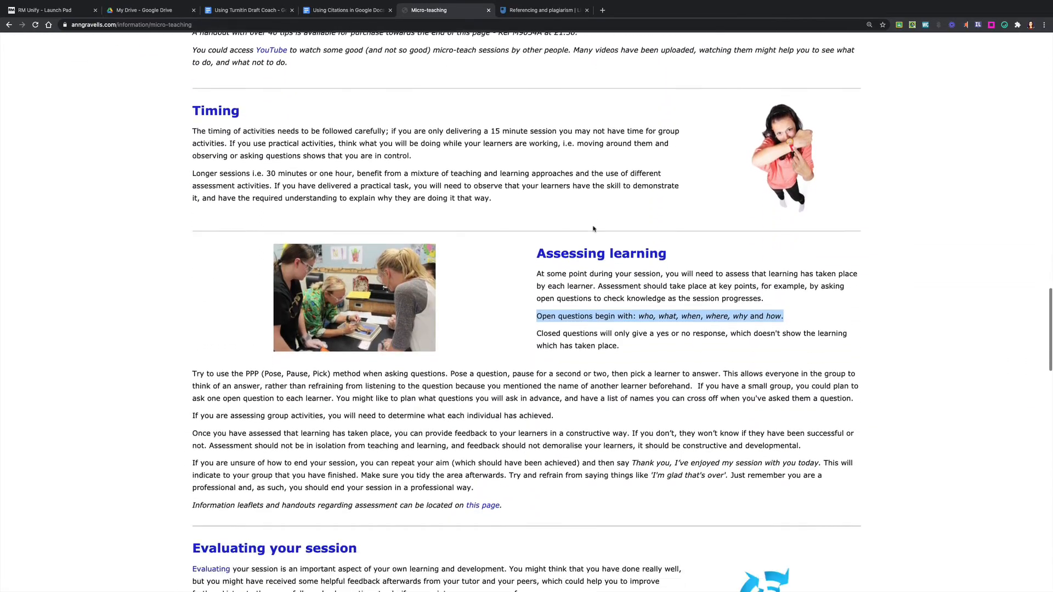
{"action": "scroll", "coordinate": [593, 229], "scroll_direction": "down", "scroll_amount": 1}
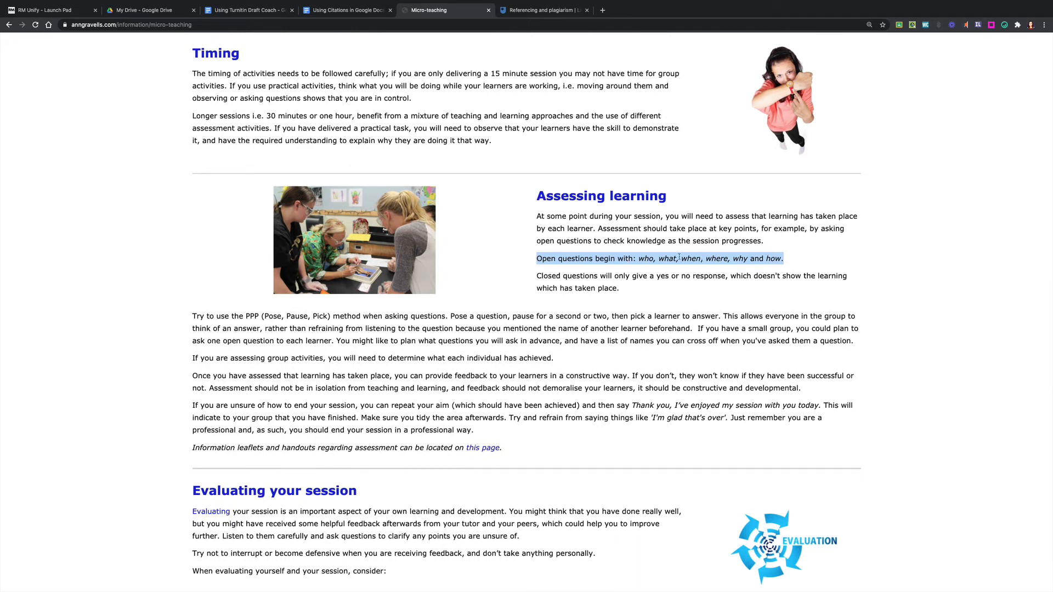
{"action": "triple_click", "coordinate": [679, 257]}
{"action": "key", "text": "super+c"}
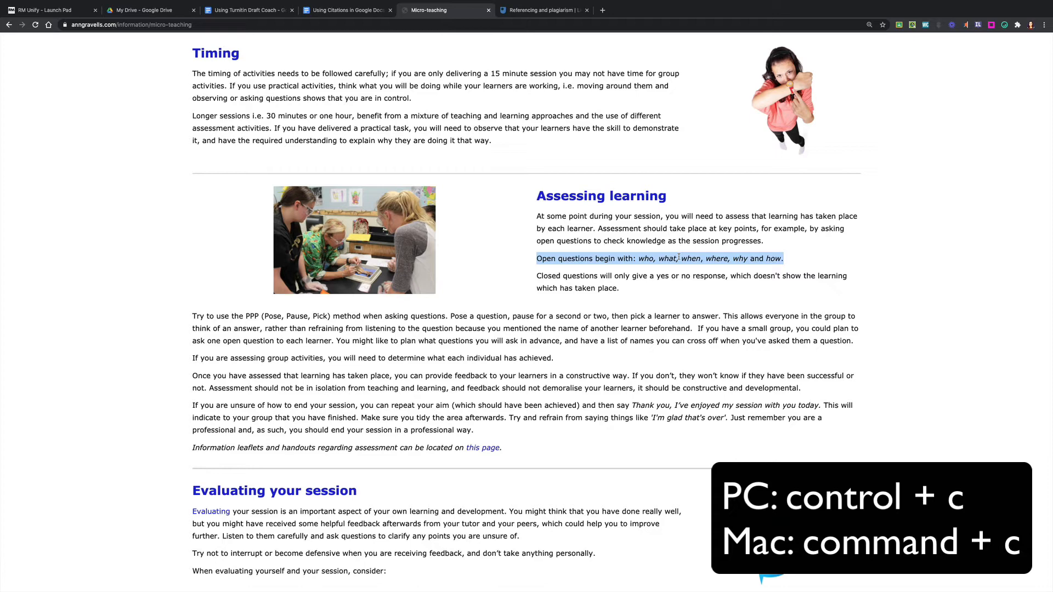
{"action": "left_click", "coordinate": [360, 10]}
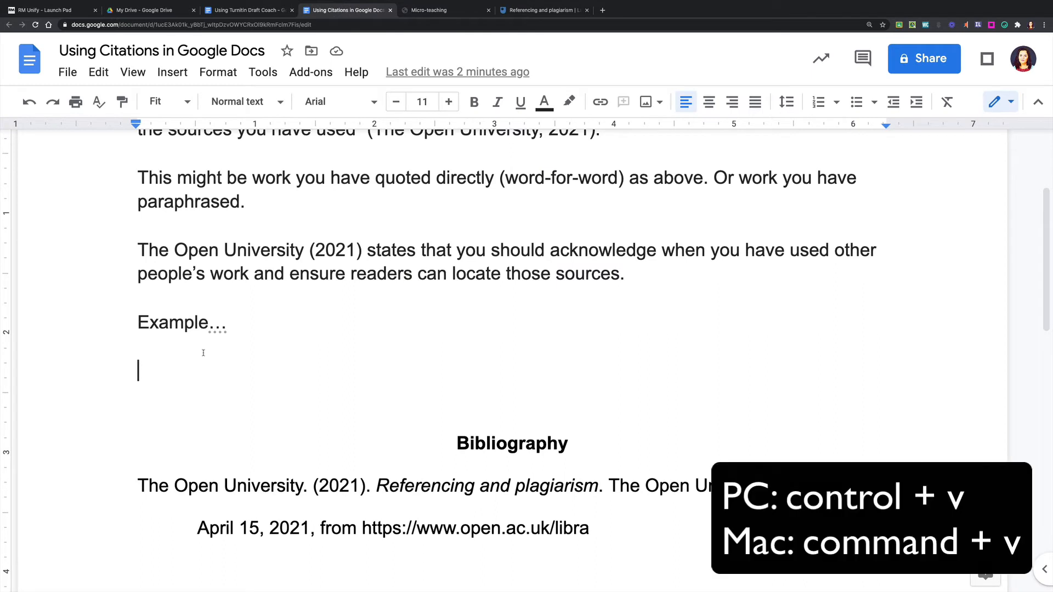
{"action": "key", "text": "super+v"}
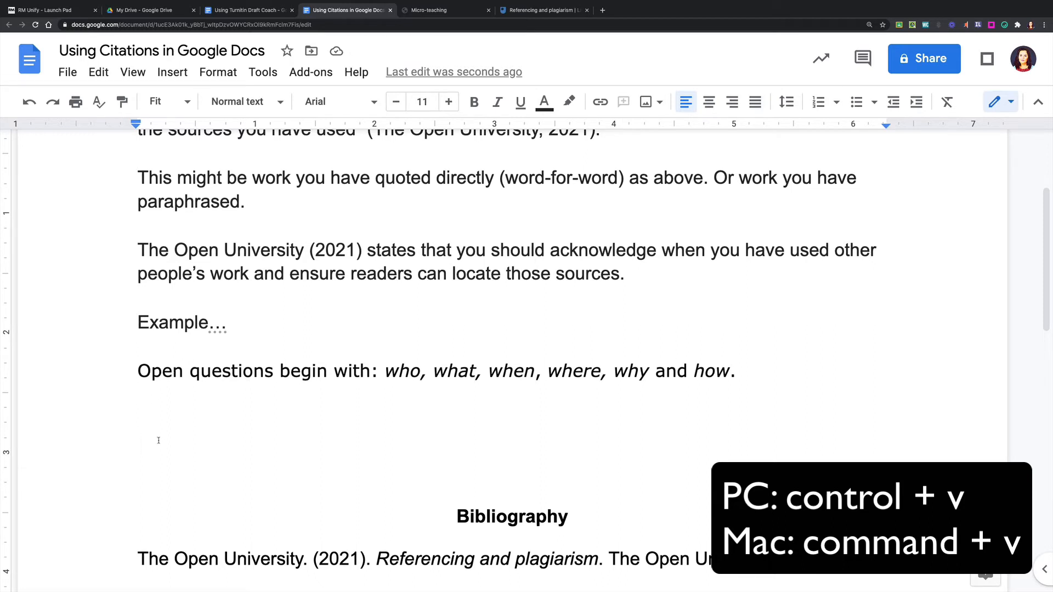
- Copy the formatting of the paraphrased Open University paragraph onto the pasted "Open questions begin with" sentence
{"action": "double_click", "coordinate": [155, 373]}
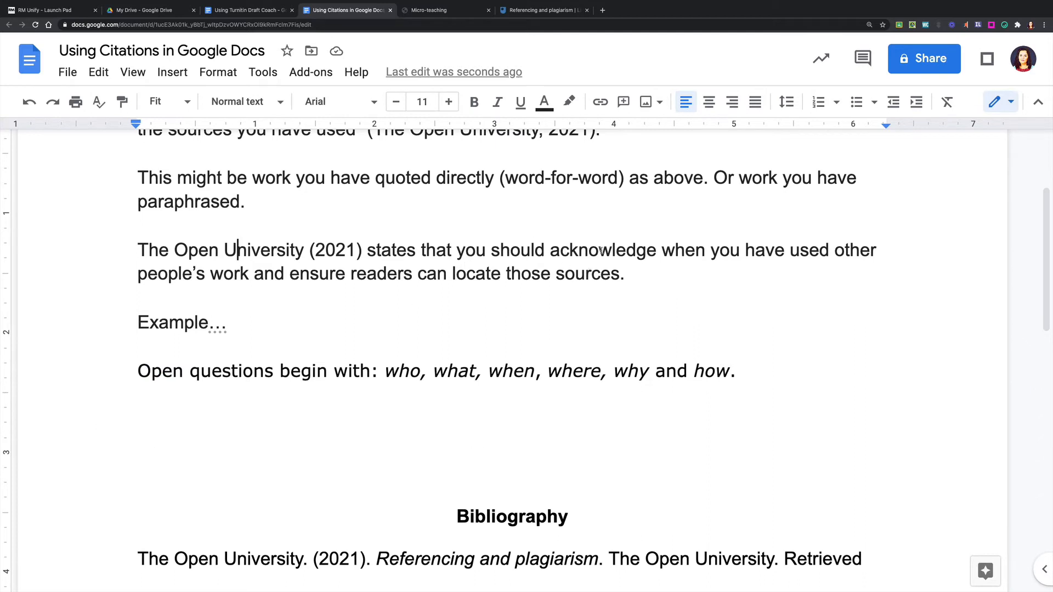
{"action": "left_click_drag", "start_coordinate": [613, 250], "coordinate": [545, 247]}
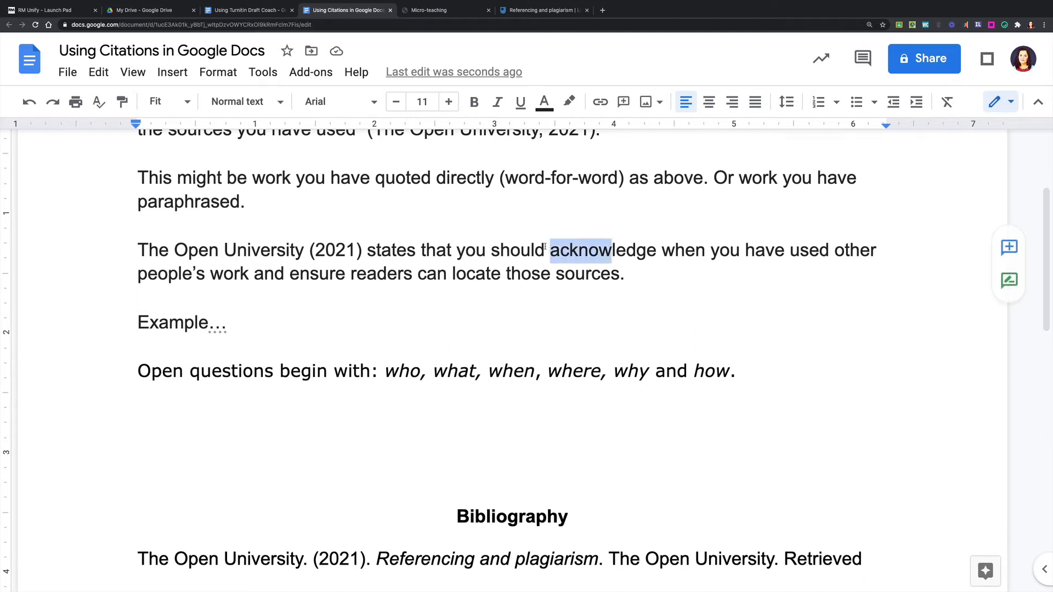
{"action": "left_click", "coordinate": [122, 101]}
{"action": "mouse_move", "coordinate": [821, 420]}
{"action": "left_mouse_down"}
{"action": "mouse_move", "coordinate": [44, 343]}
{"action": "mouse_move", "coordinate": [20, 253]}
{"action": "left_mouse_up"}
{"action": "left_click", "coordinate": [292, 460]}
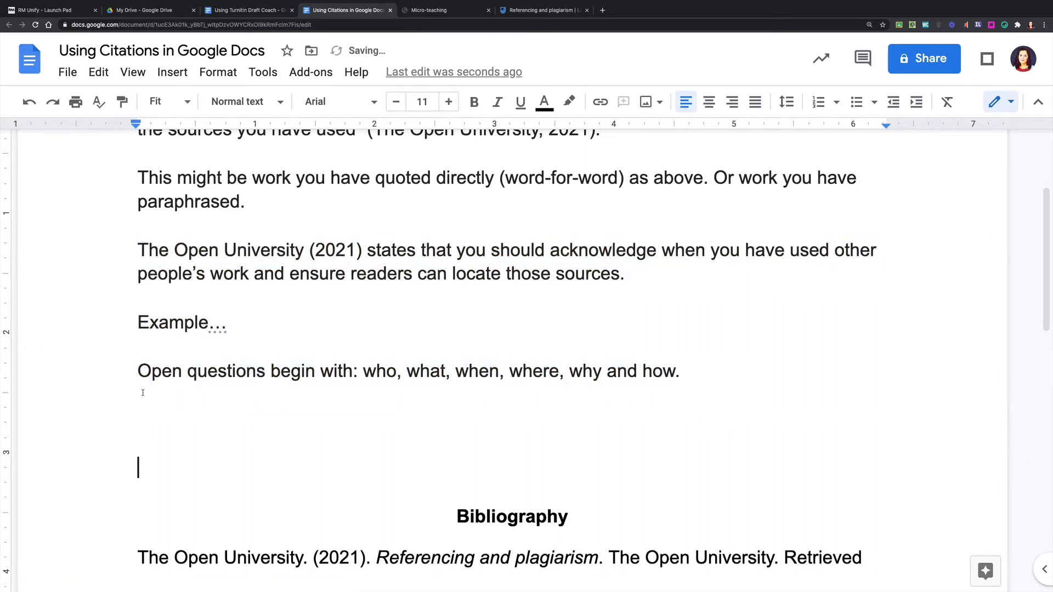
- Enclose the "Open questions begin with" sentence in double quotation marks, placing the closing mark before the full stop
{"action": "left_click", "coordinate": [139, 373]}
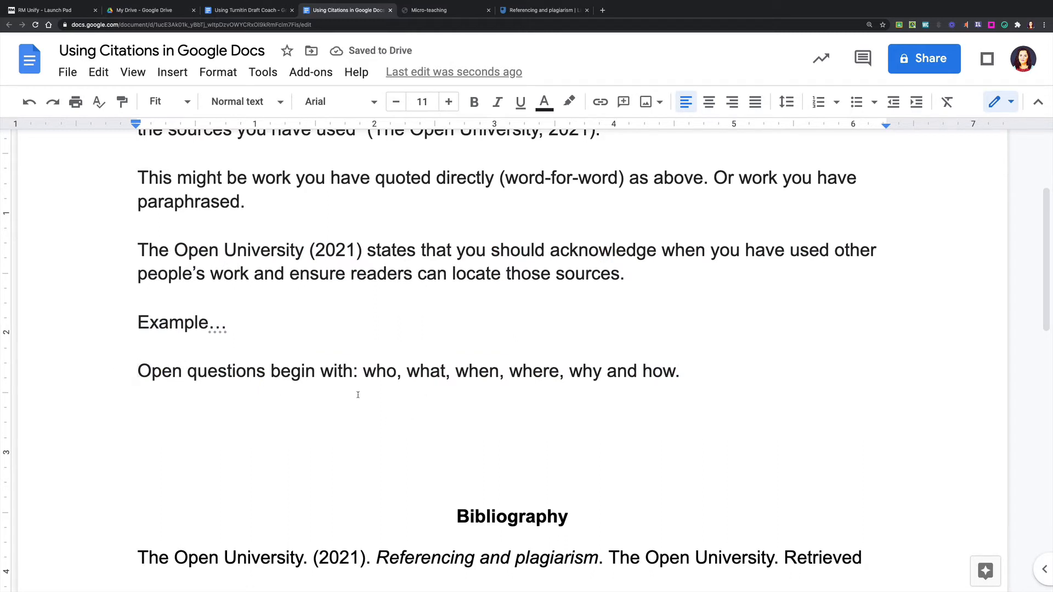
{"action": "type", "text": "\""}
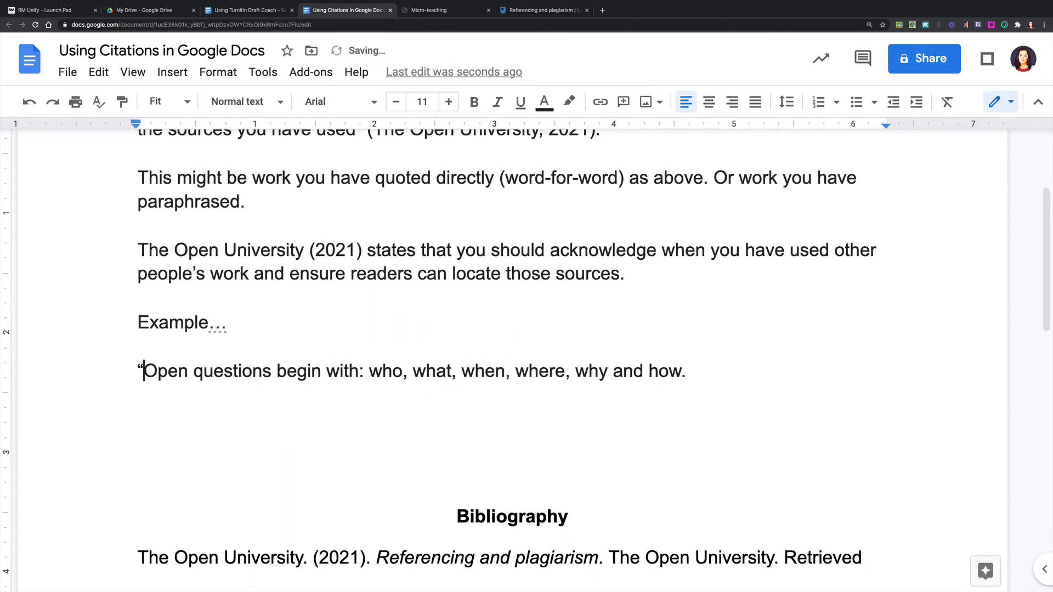
{"action": "left_click", "coordinate": [681, 368]}
{"action": "type", "text": "\""}
- Open the Citations tool and choose APA (7th ed.) as the citation style
{"action": "scroll", "coordinate": [652, 372], "scroll_direction": "down", "scroll_amount": 1}
{"action": "scroll", "coordinate": [652, 372], "scroll_direction": "down", "scroll_amount": 1}
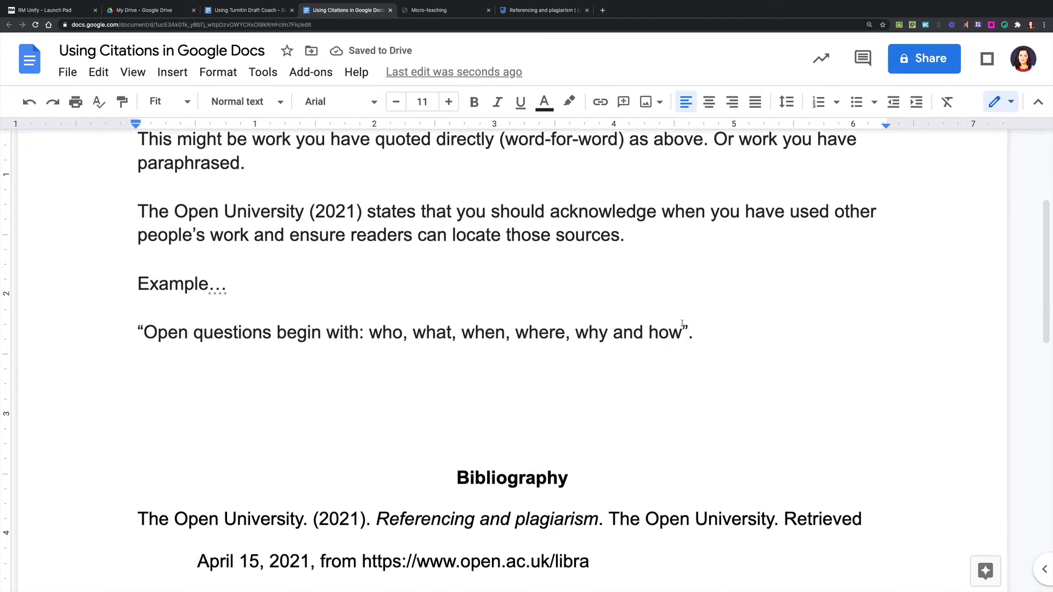
{"action": "scroll", "coordinate": [652, 468], "scroll_direction": "down", "scroll_amount": 2}
{"action": "scroll", "coordinate": [651, 467], "scroll_direction": "down", "scroll_amount": 2}
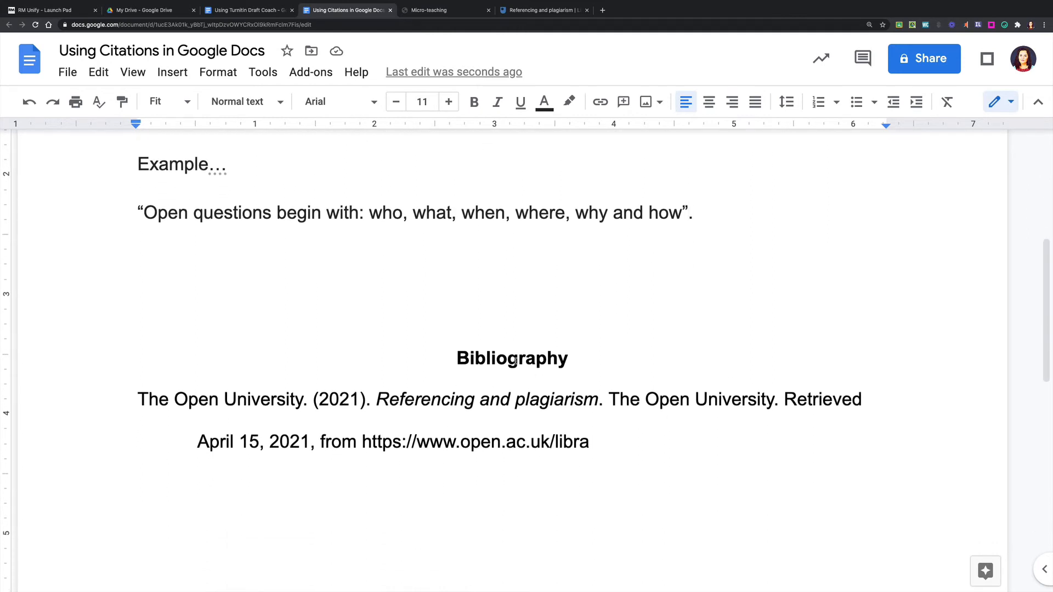
{"action": "scroll", "coordinate": [591, 419], "scroll_direction": "down", "scroll_amount": 1}
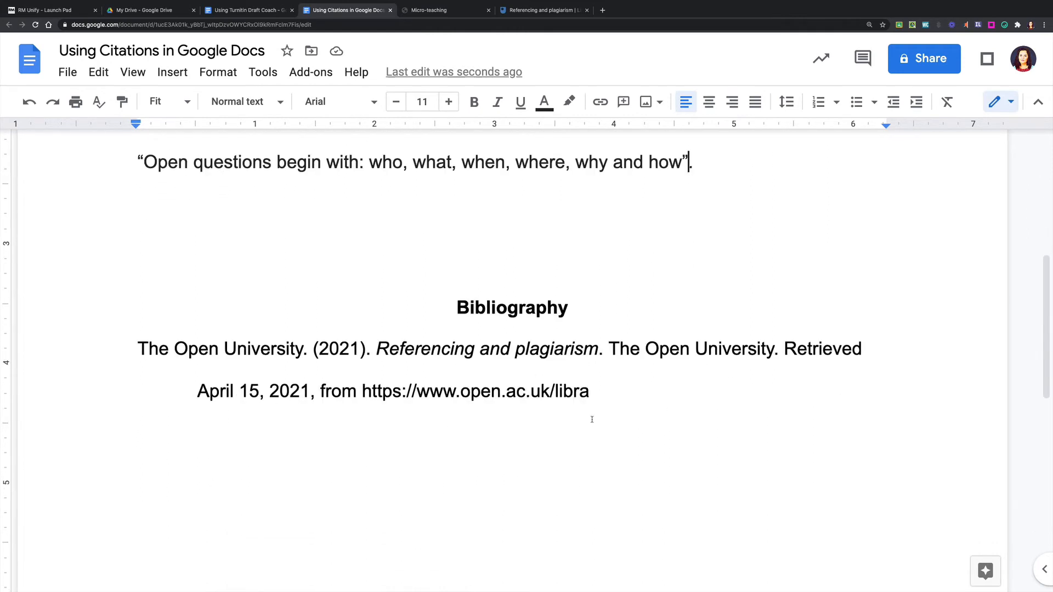
{"action": "left_click", "coordinate": [262, 72]}
{"action": "left_click", "coordinate": [341, 215]}
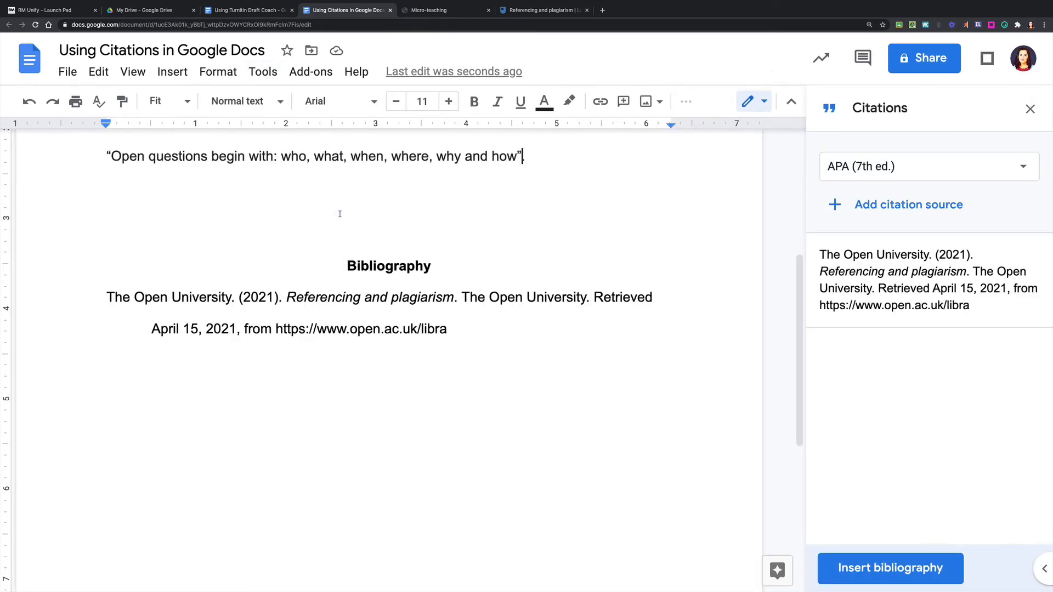
{"action": "mouse_move", "coordinate": [833, 285]}
{"action": "left_click", "coordinate": [942, 173]}
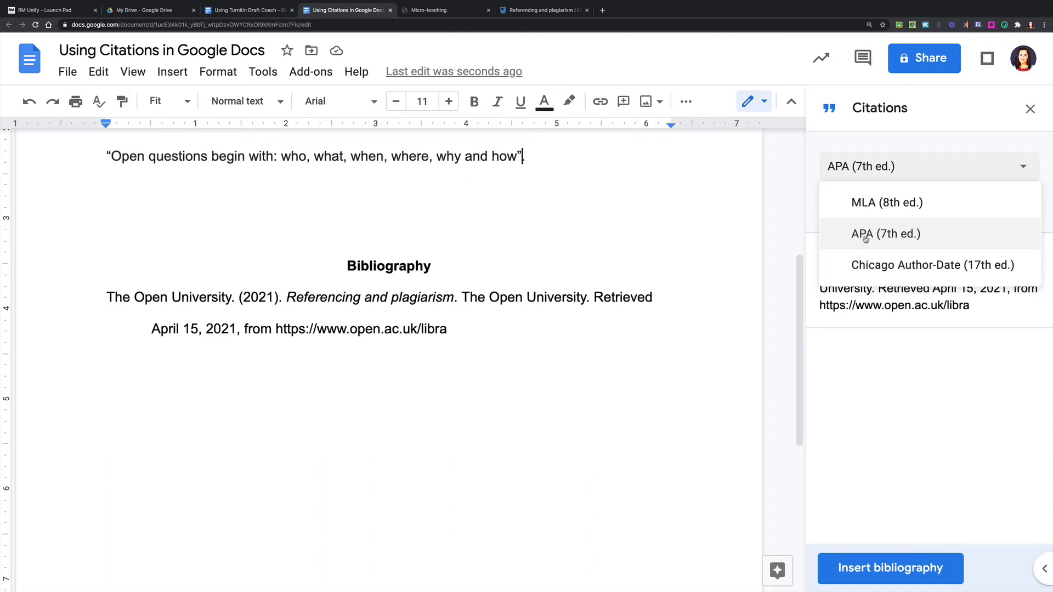
{"action": "left_click", "coordinate": [906, 236]}
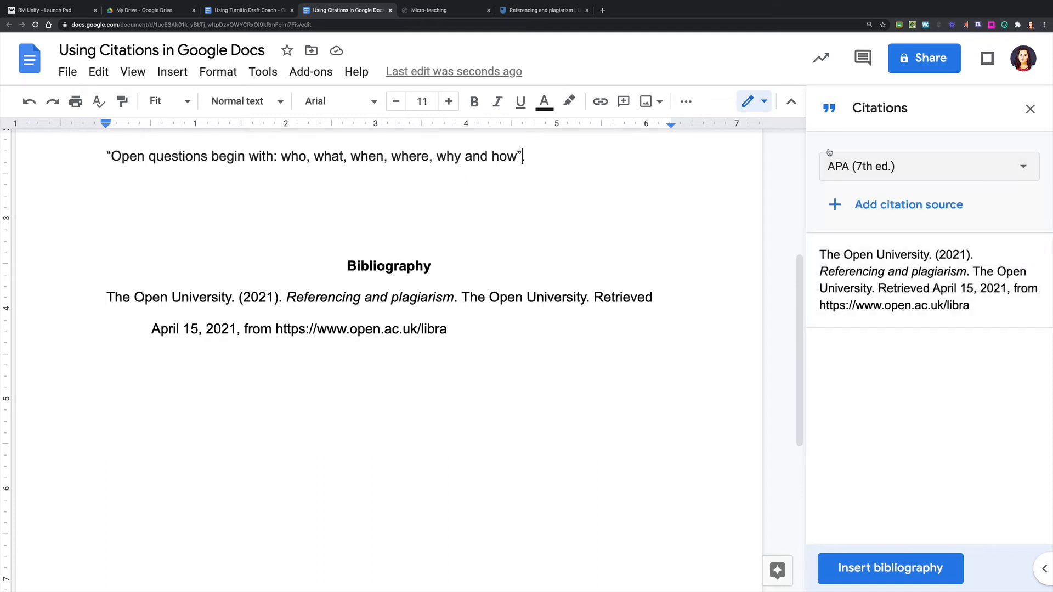
{"action": "left_click", "coordinate": [858, 169]}
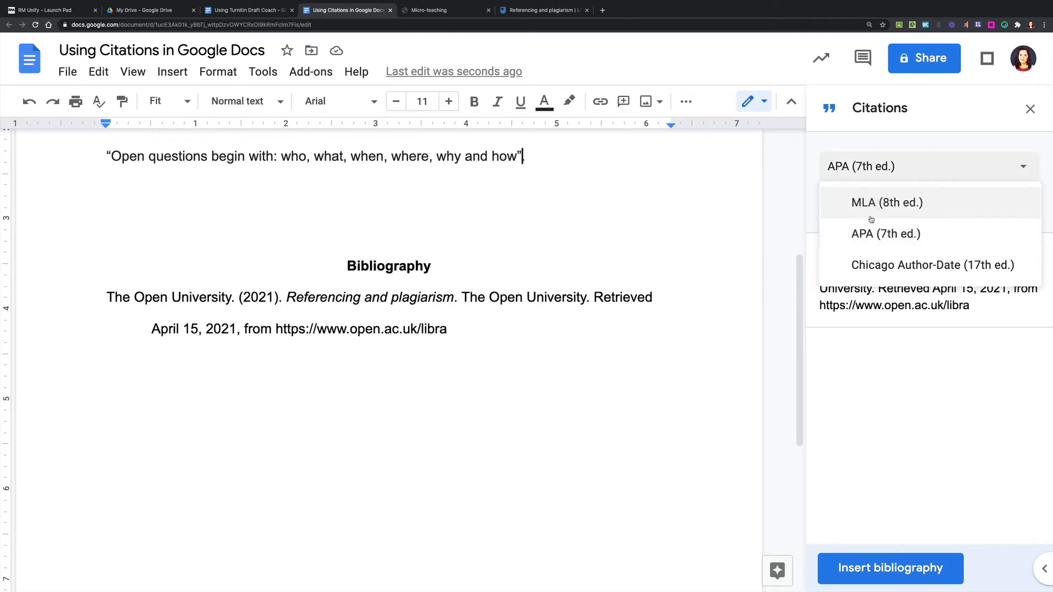
{"action": "left_click", "coordinate": [869, 236]}
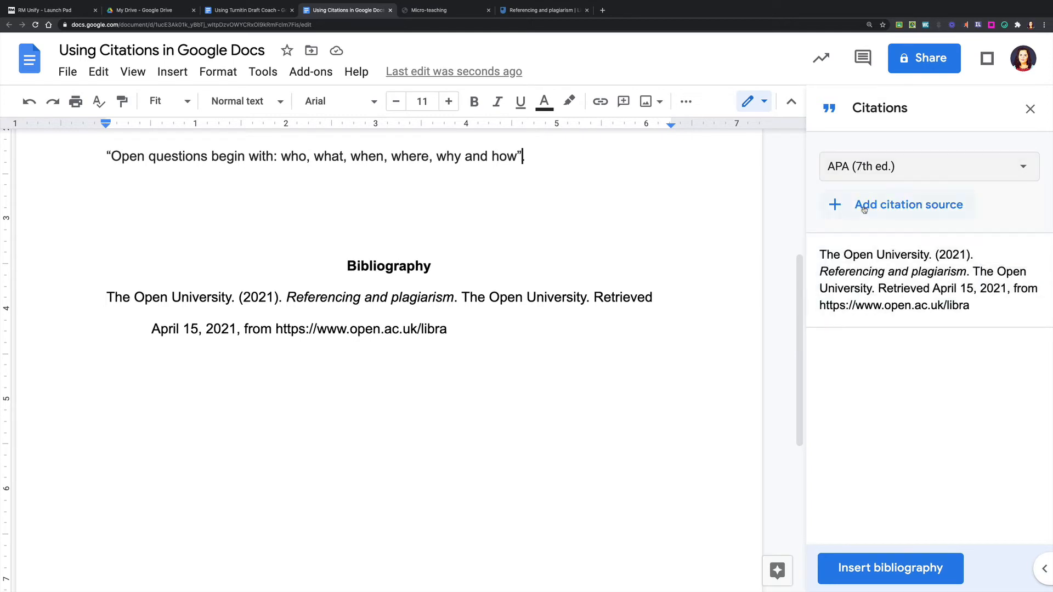
- Start a new citation source with Website as both the source type and the access method
{"action": "left_click", "coordinate": [891, 209]}
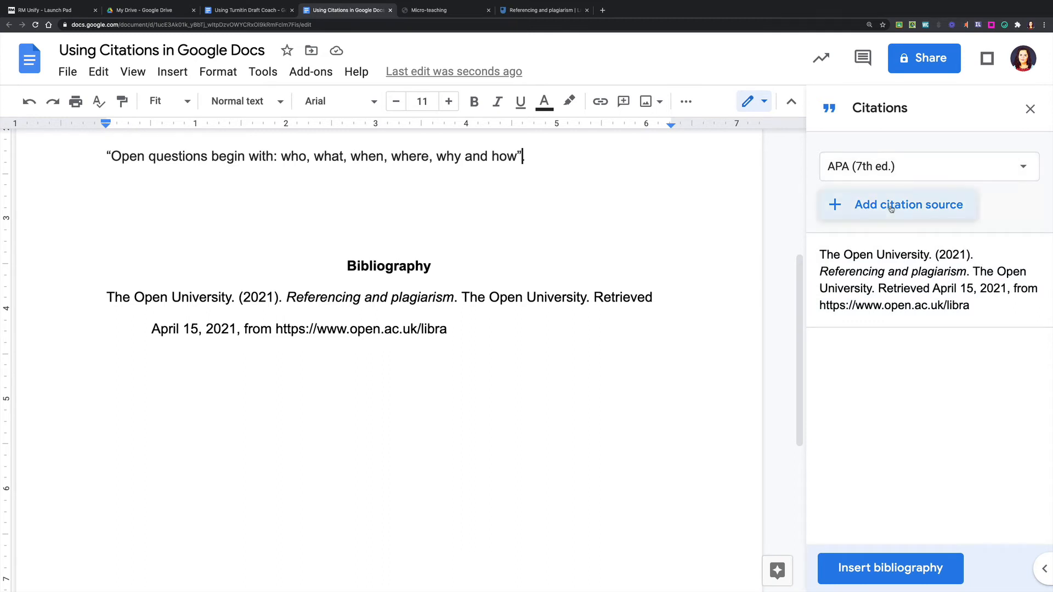
{"action": "left_click", "coordinate": [863, 182]}
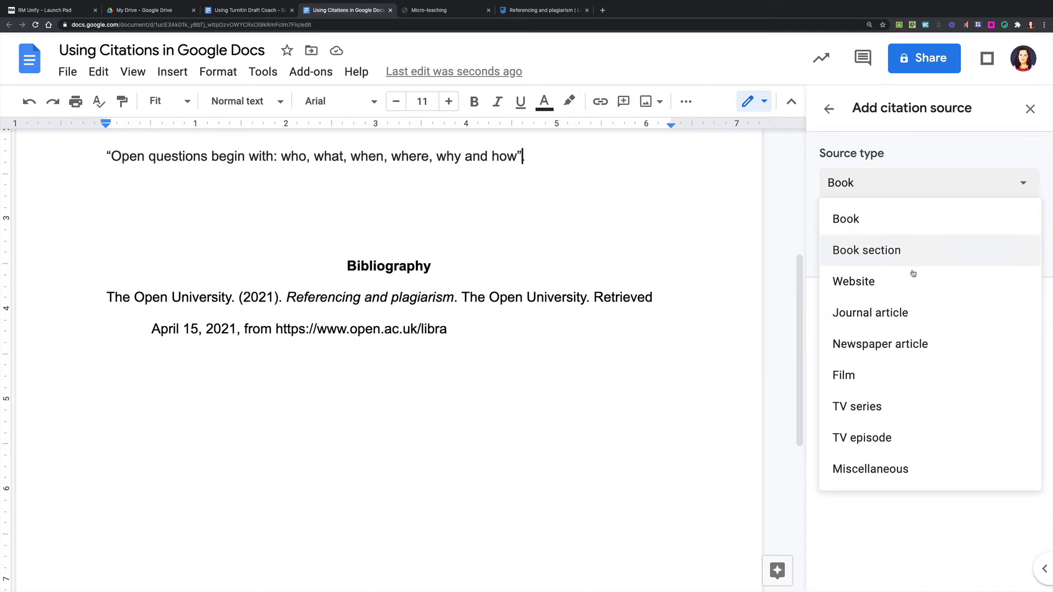
{"action": "left_click", "coordinate": [911, 219]}
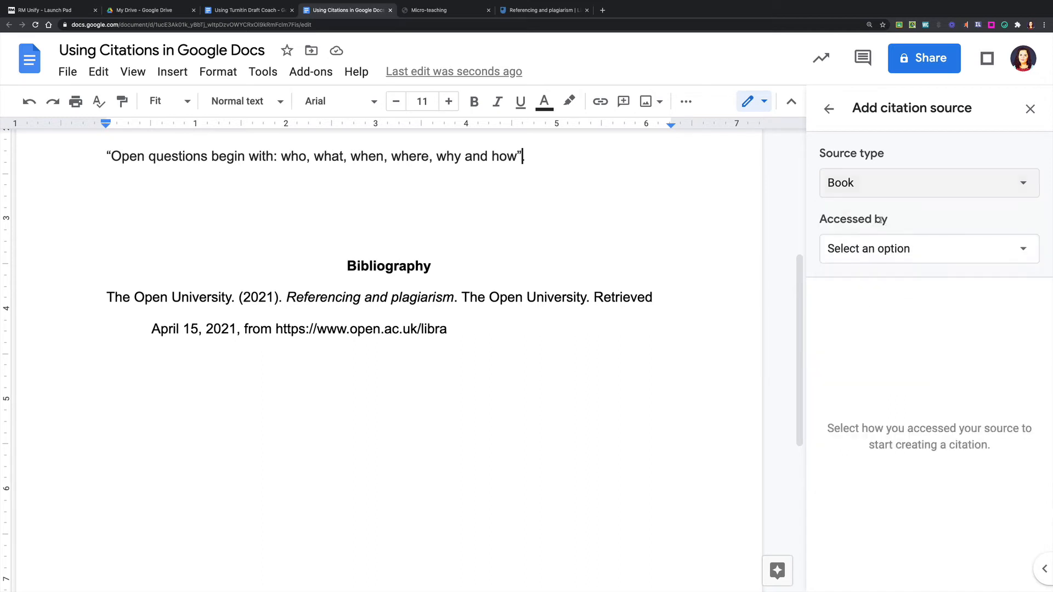
{"action": "left_click", "coordinate": [880, 191]}
{"action": "left_click", "coordinate": [870, 285]}
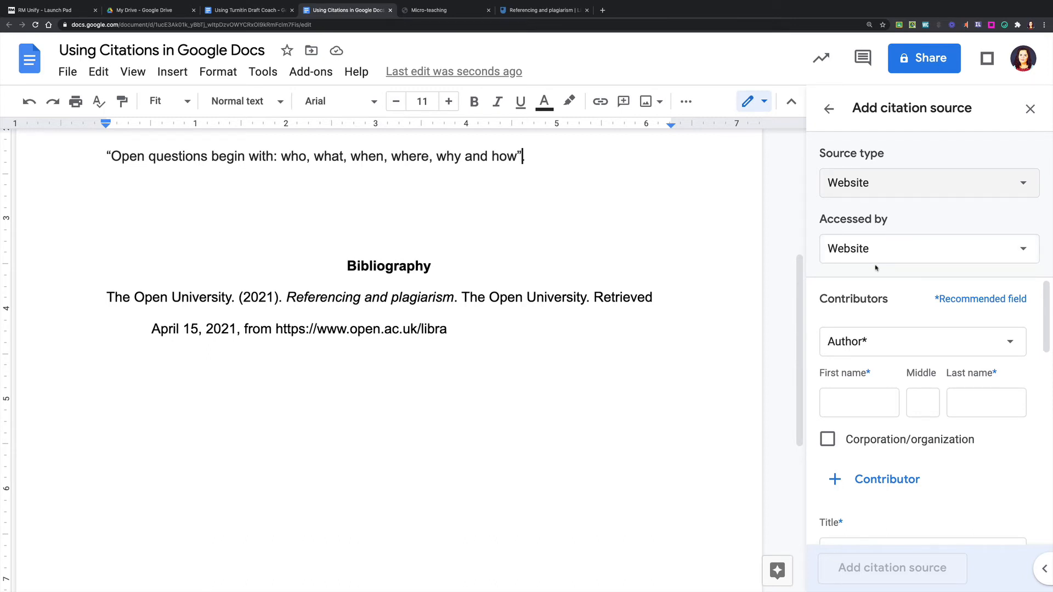
- Enter the web page author's first and last names as the citation's contributor, leaving the middle name blank
{"action": "scroll", "coordinate": [827, 363], "scroll_direction": "down", "scroll_amount": 2}
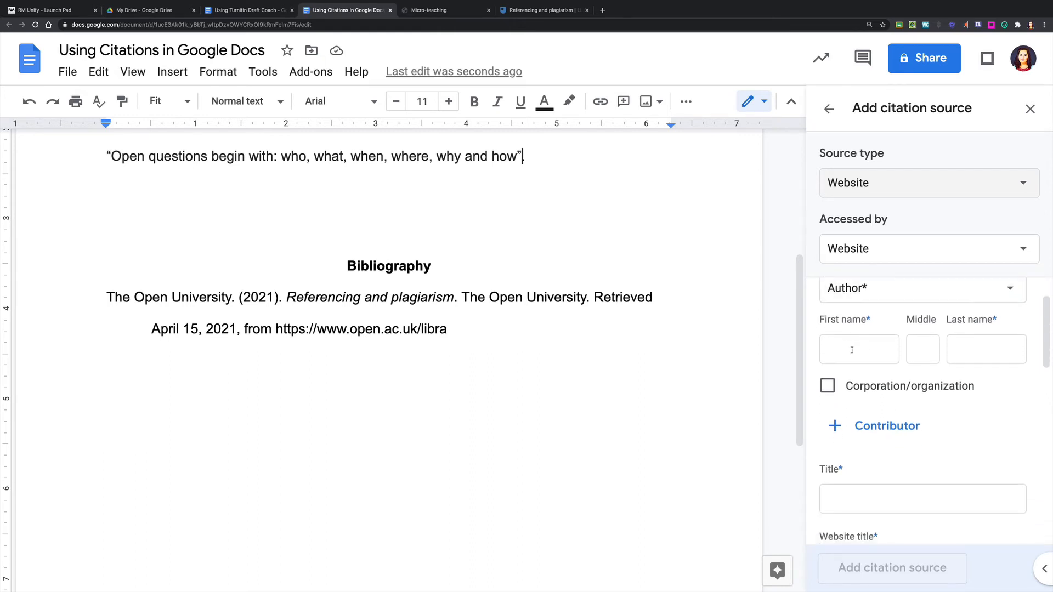
{"action": "left_click", "coordinate": [852, 350]}
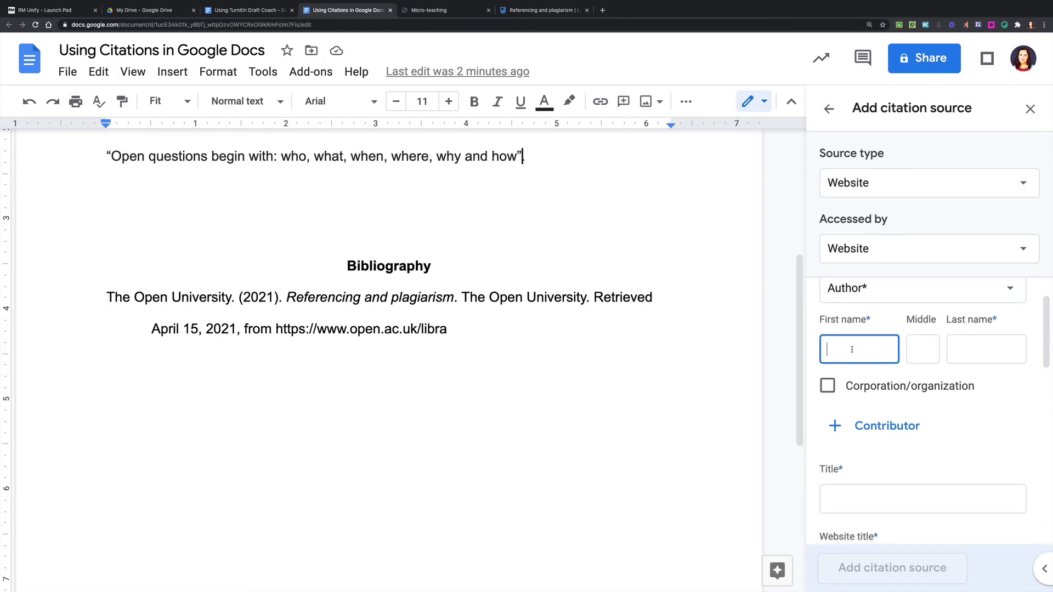
{"action": "type", "text": "Ann"}
{"action": "key", "text": "Tab"}
{"action": "key", "text": "Tab"}
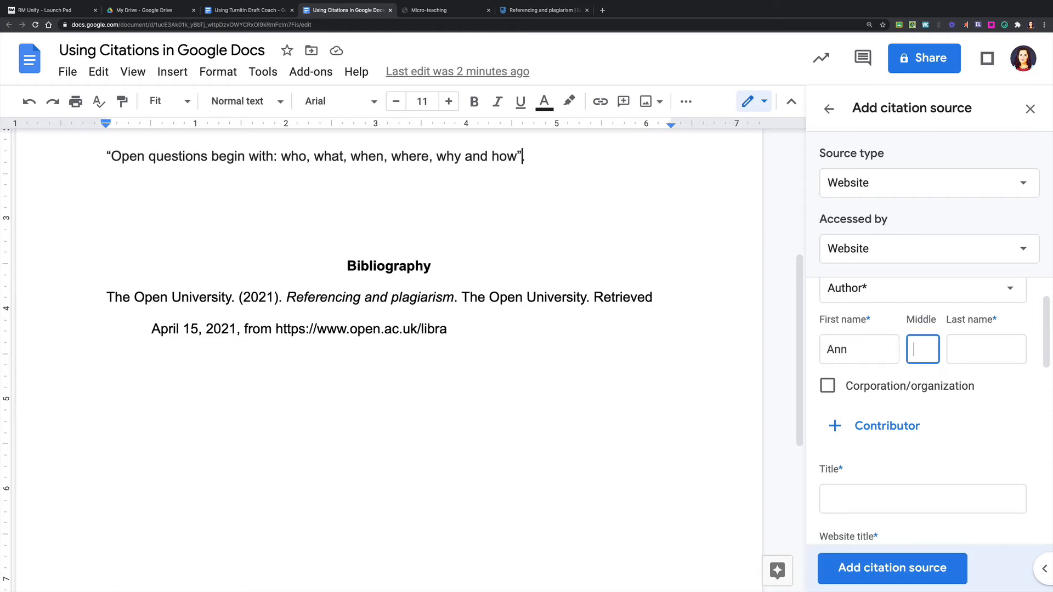
{"action": "type", "text": "Gravells"}
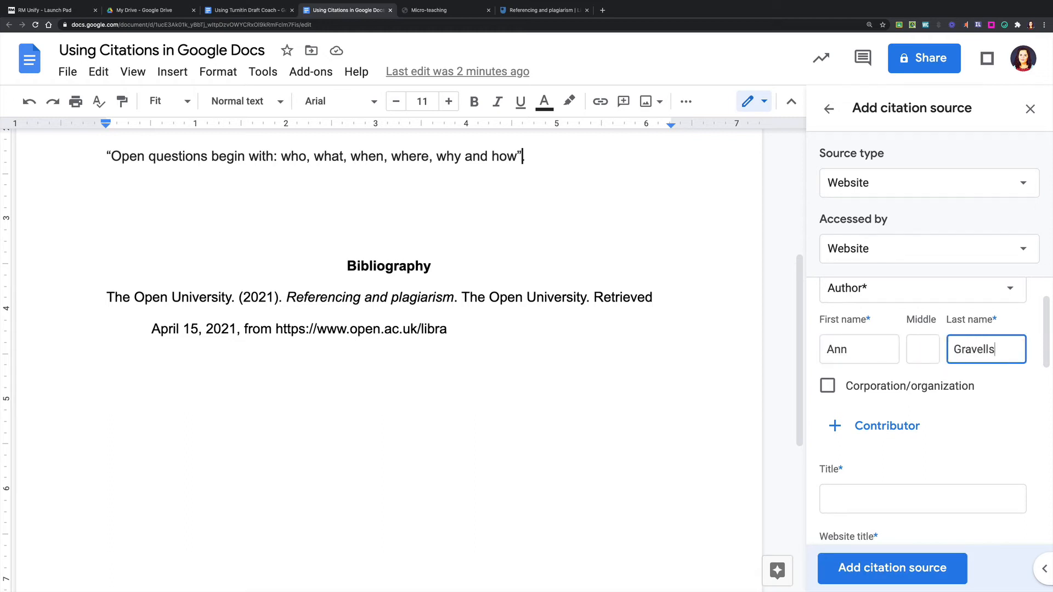
- Set the citation's title to "Micro-teaching" and enter the site owner's full name as the website title
{"action": "scroll", "coordinate": [962, 455], "scroll_direction": "down", "scroll_amount": 2}
{"action": "left_click", "coordinate": [861, 374]}
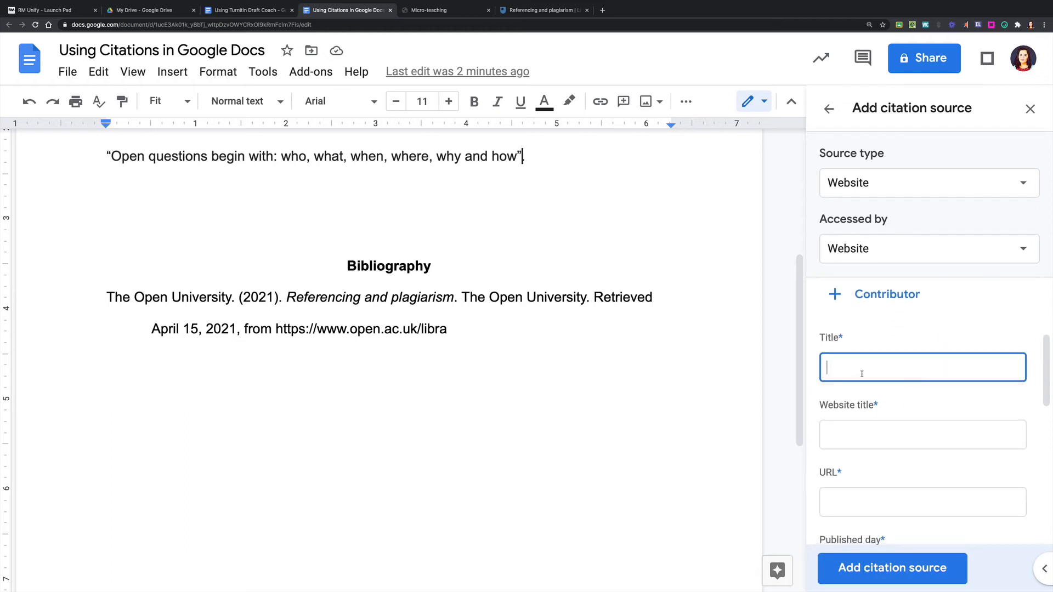
{"action": "left_click", "coordinate": [429, 10]}
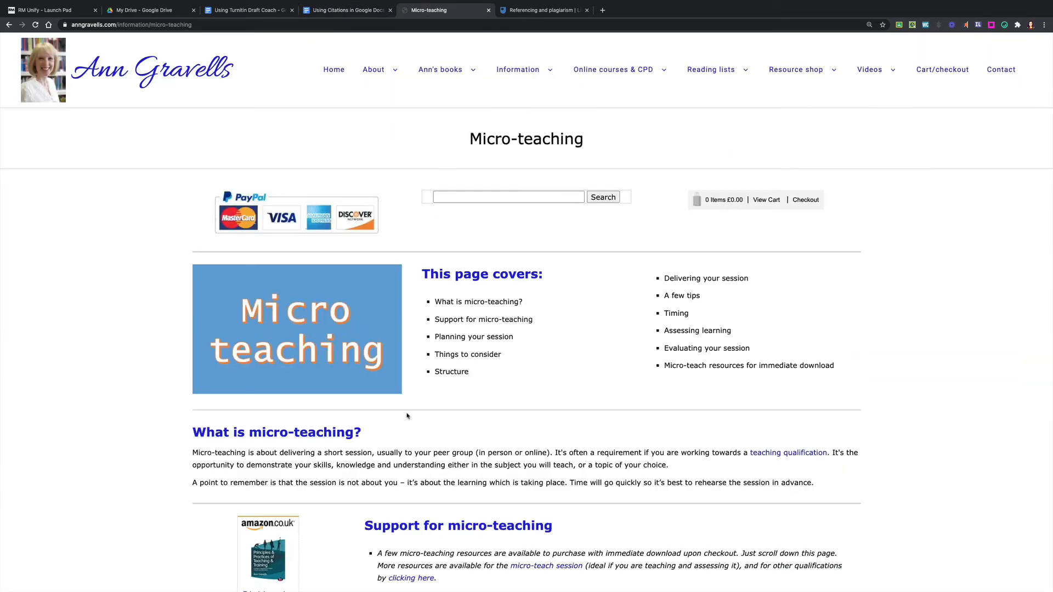
{"action": "left_click", "coordinate": [249, 11]}
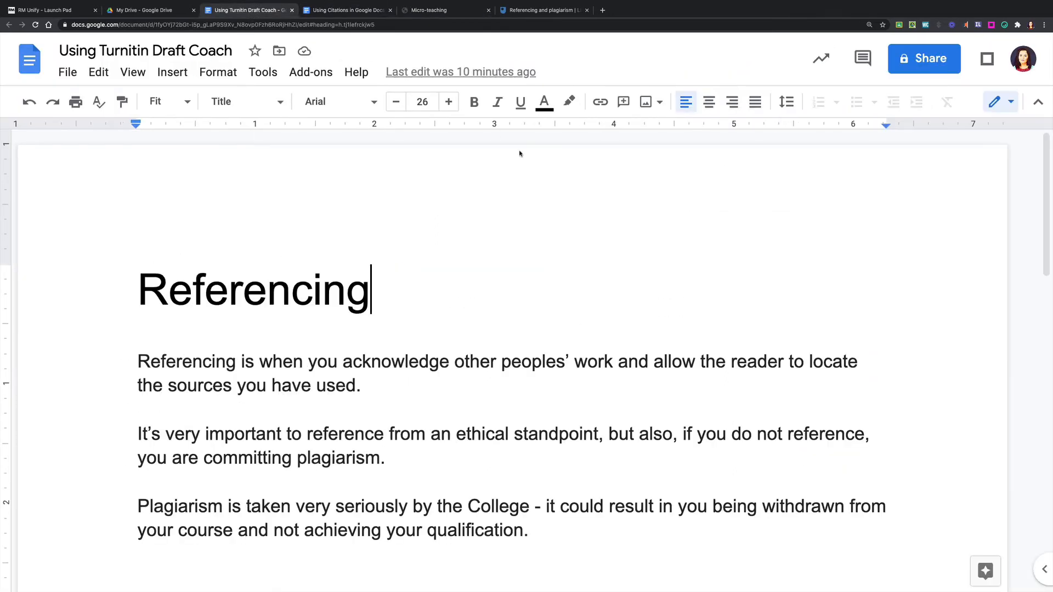
{"action": "left_click", "coordinate": [332, 10]}
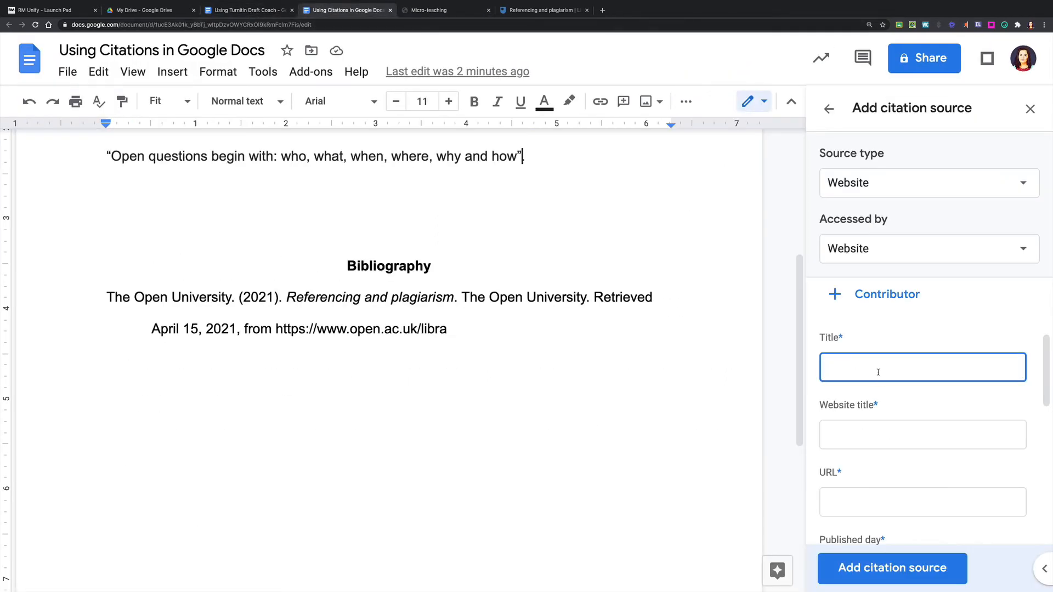
{"action": "type", "text": "Micro-teaching"}
{"action": "key", "text": "Tab"}
{"action": "type", "text": "Ann G"}
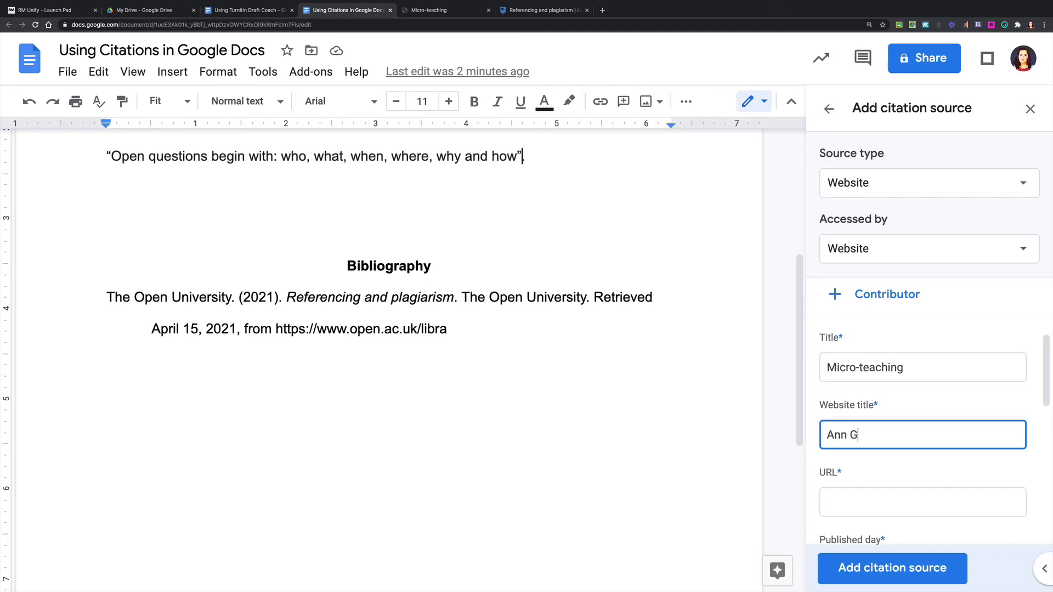
{"action": "type", "text": "ravells"}
- Copy the Micro-teaching web page's address and paste it as the citation's URL
{"action": "left_click", "coordinate": [856, 505]}
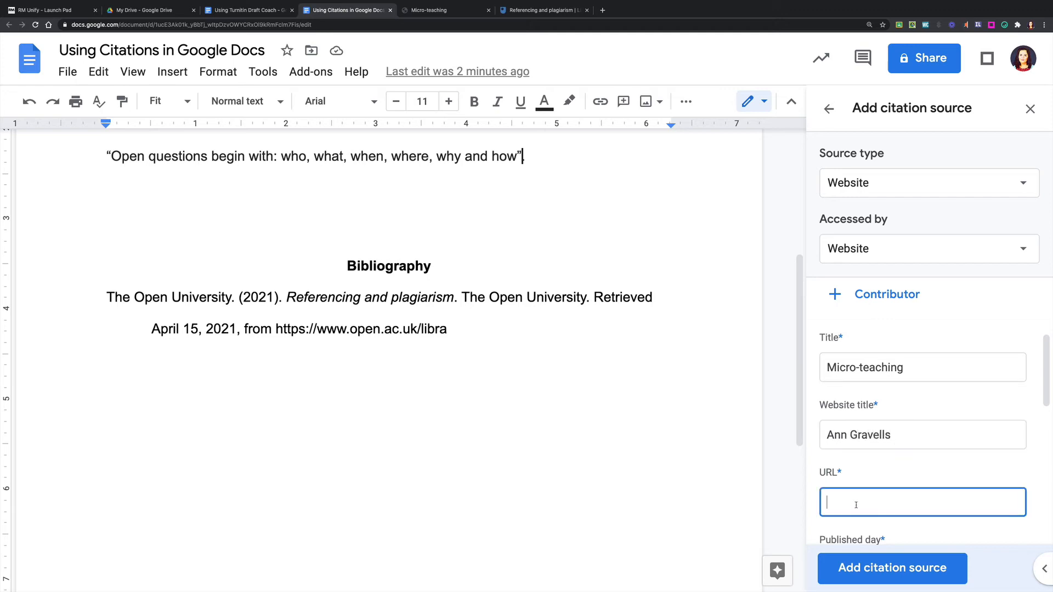
{"action": "left_click", "coordinate": [439, 10]}
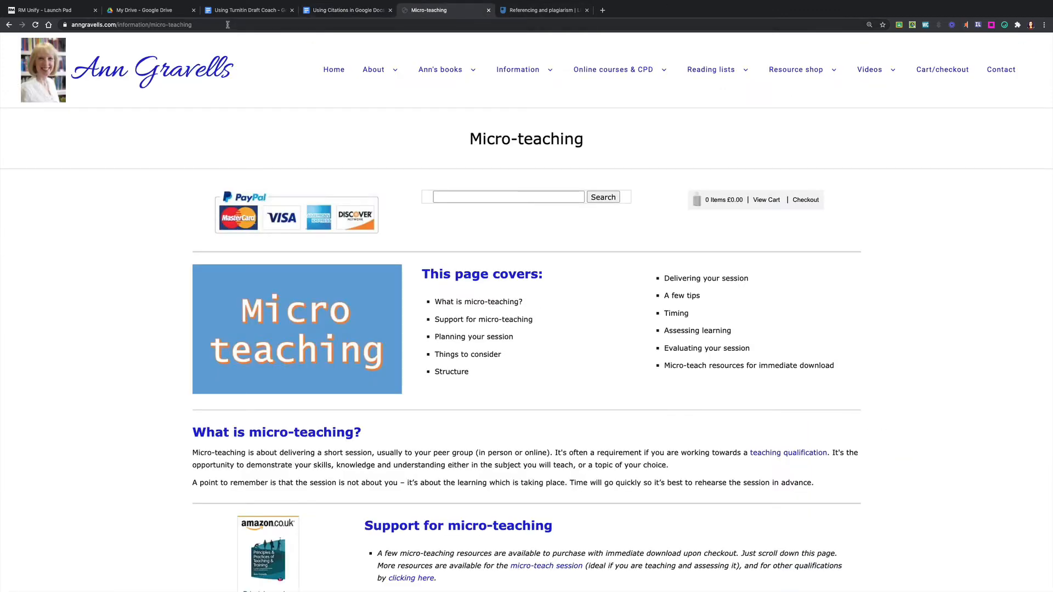
{"action": "left_click", "coordinate": [226, 25]}
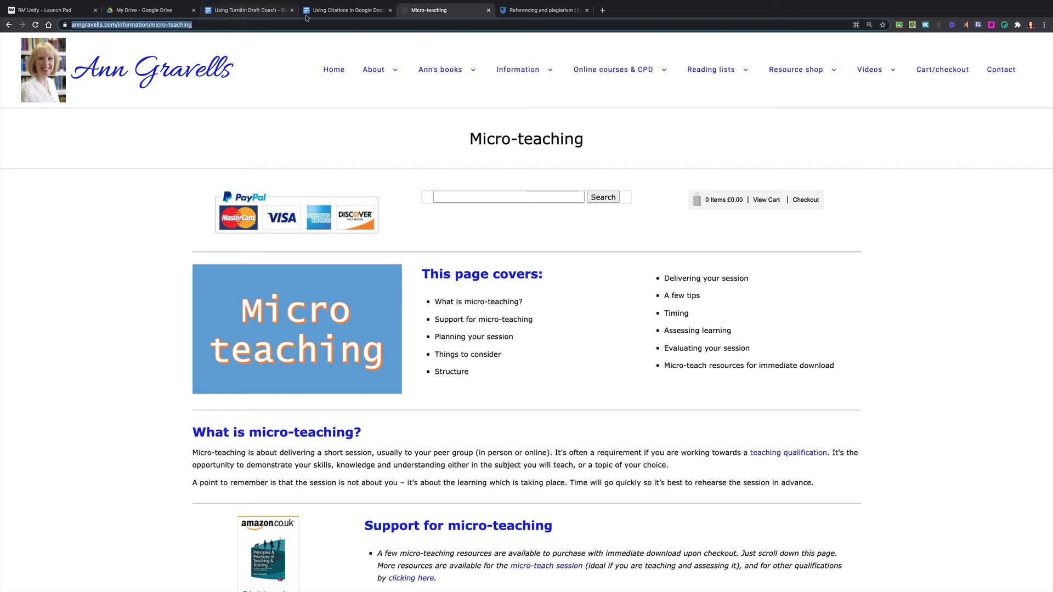
{"action": "left_click", "coordinate": [351, 9]}
{"action": "key", "text": "ctrl+v"}
{"action": "scroll", "coordinate": [997, 463], "scroll_direction": "down", "scroll_amount": 4}
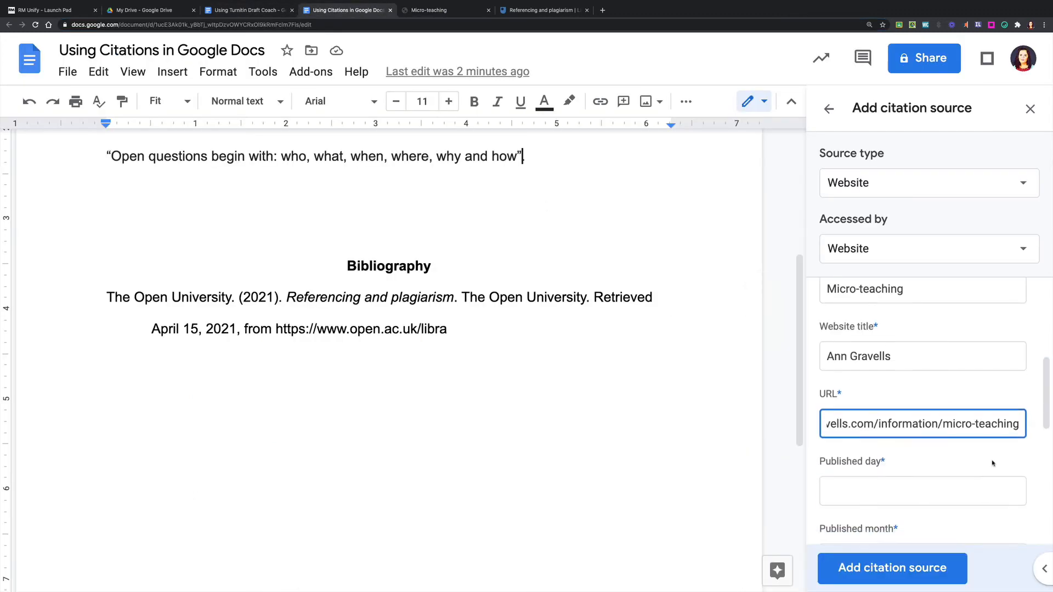
- Examine the Micro-teaching web page down to its footer for a publication date and return to the citation form
{"action": "left_click", "coordinate": [845, 372]}
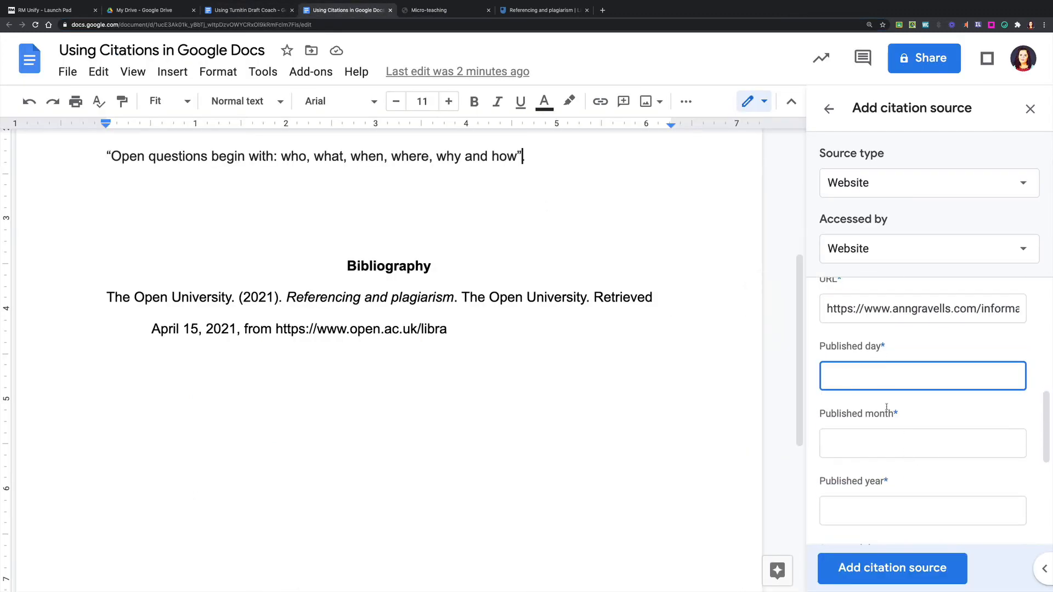
{"action": "scroll", "coordinate": [859, 440], "scroll_direction": "down", "scroll_amount": 2}
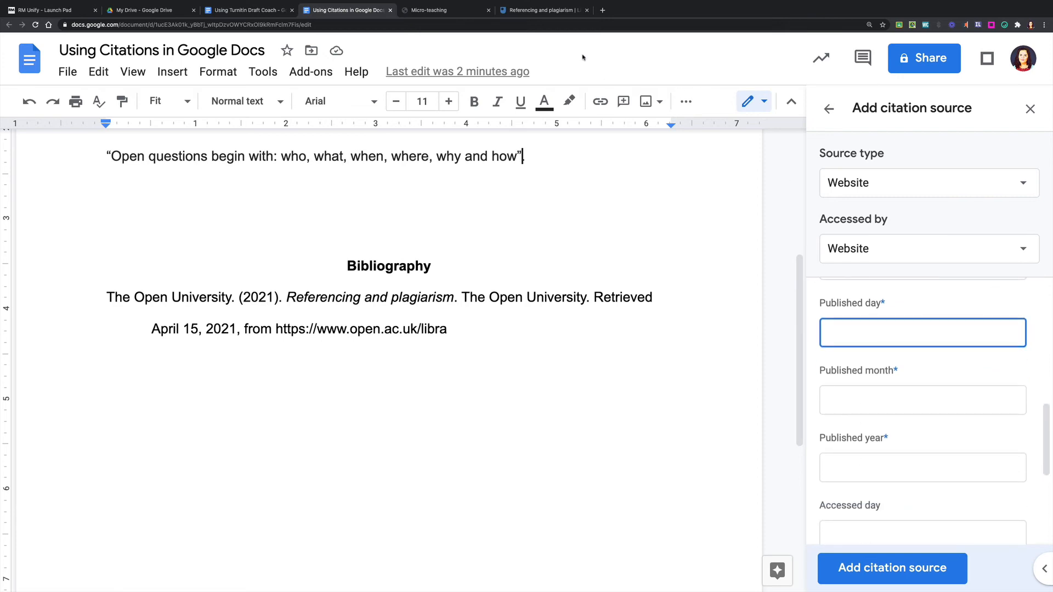
{"action": "left_click", "coordinate": [440, 11]}
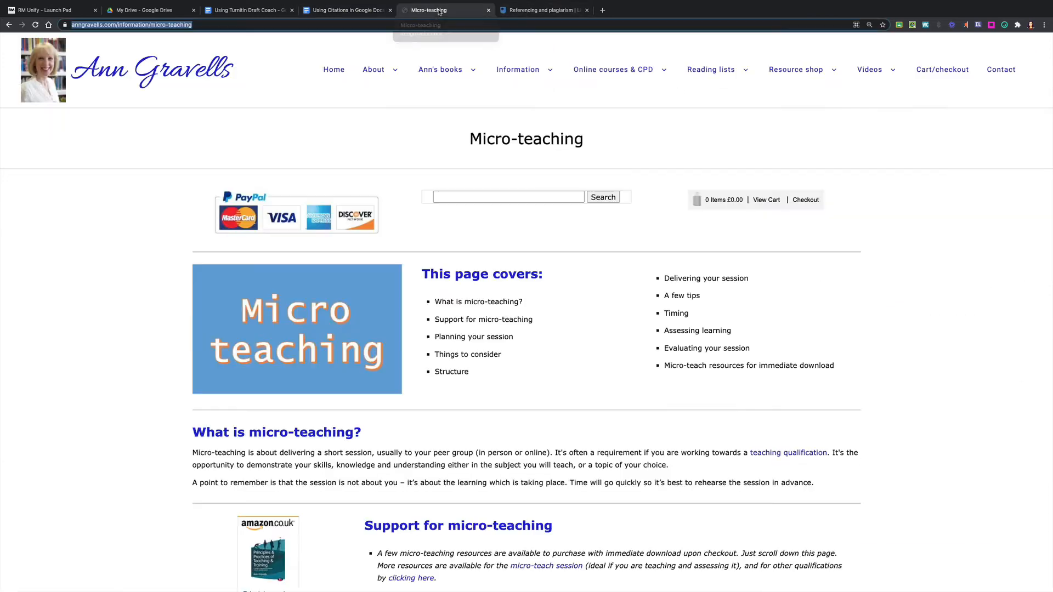
{"action": "scroll", "coordinate": [665, 278], "scroll_direction": "down", "scroll_amount": 20}
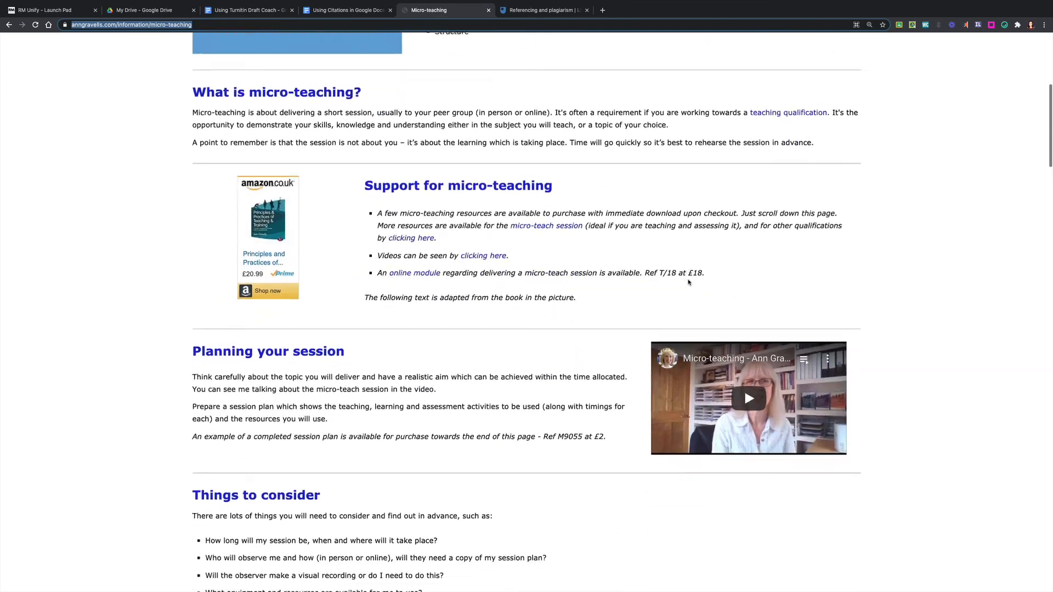
{"action": "scroll", "coordinate": [688, 282], "scroll_direction": "down", "scroll_amount": 20}
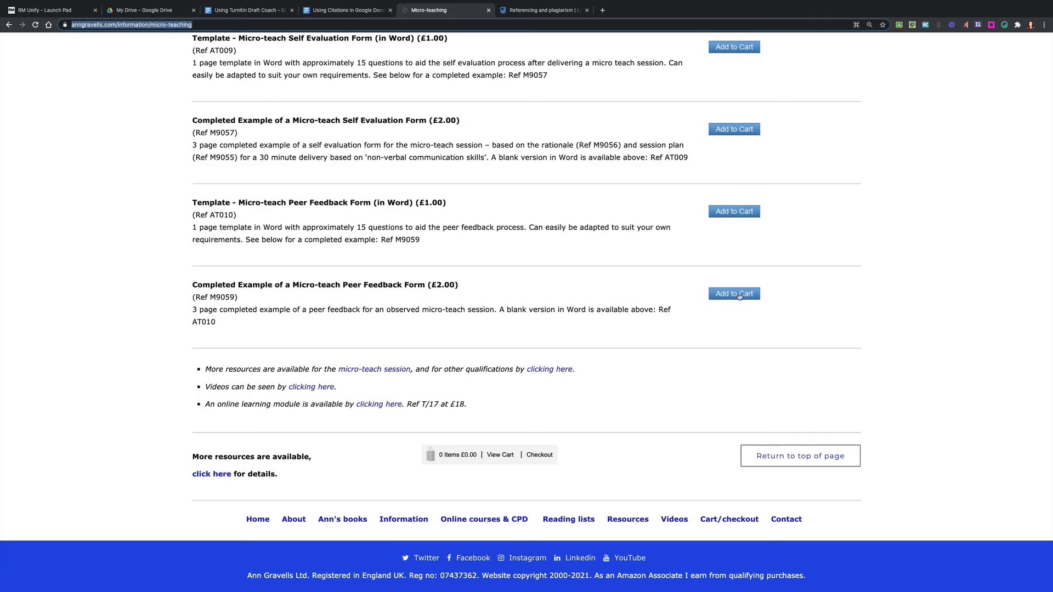
{"action": "scroll", "coordinate": [737, 295], "scroll_direction": "up", "scroll_amount": 20}
{"action": "scroll", "coordinate": [738, 296], "scroll_direction": "up", "scroll_amount": 10}
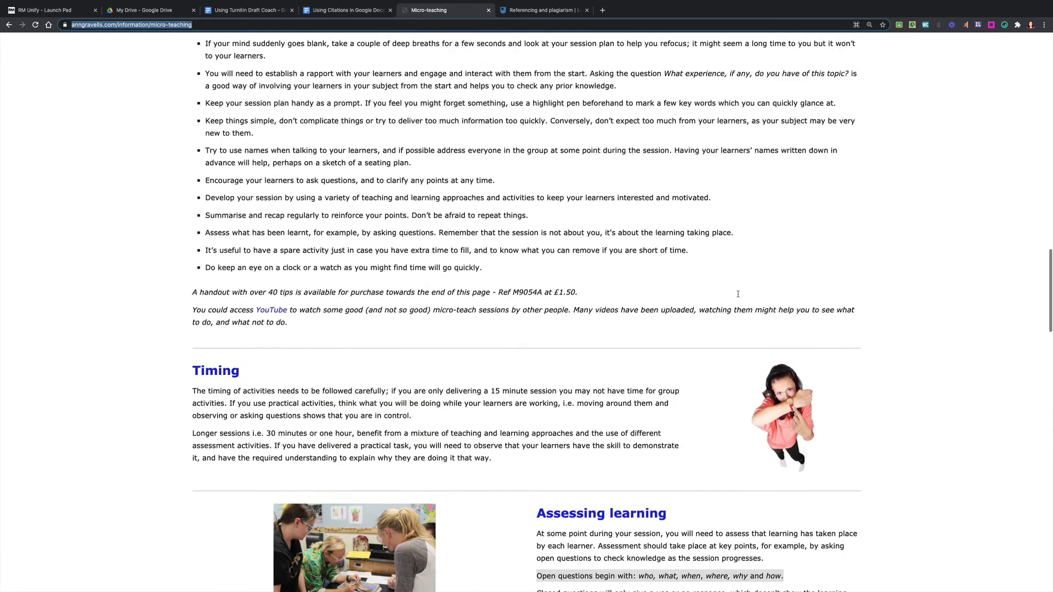
{"action": "left_click", "coordinate": [309, 8]}
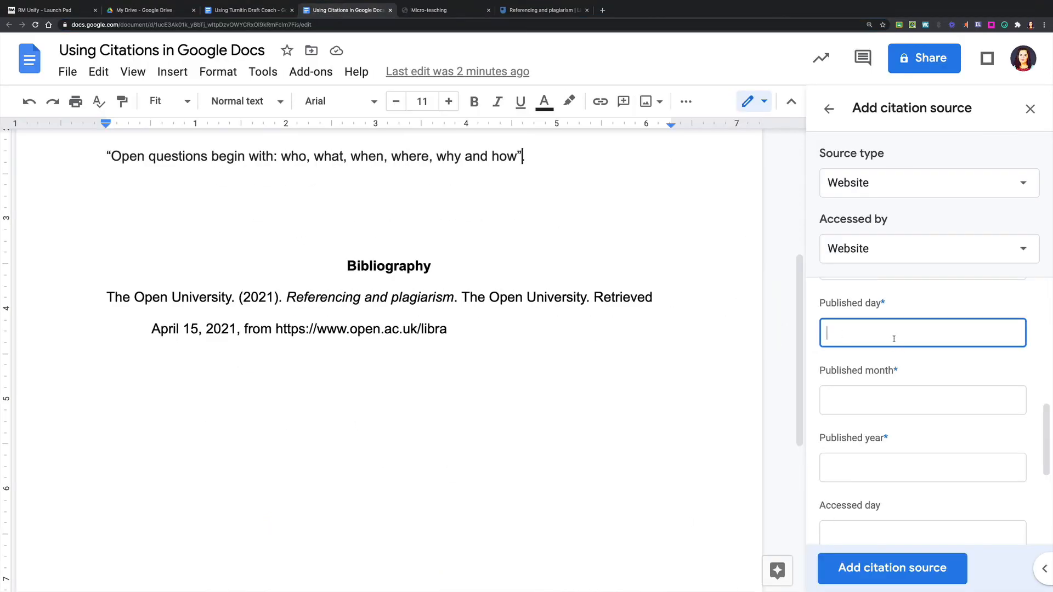
{"action": "type", "text": "15"}
{"action": "key", "text": "Tab"}
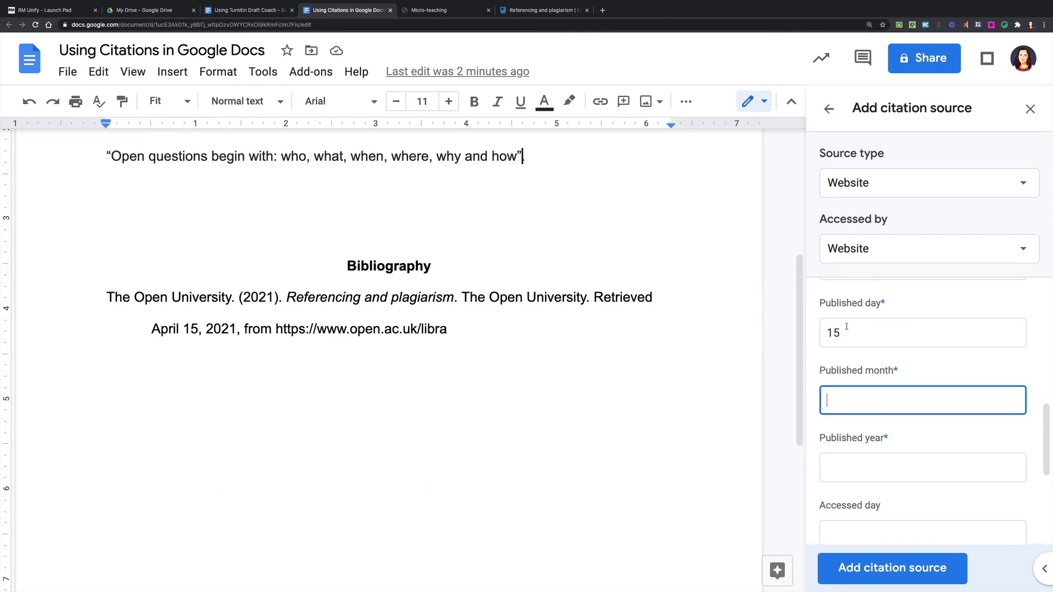
{"action": "double_click", "coordinate": [842, 333]}
{"action": "key", "text": "BackSpace"}
{"action": "key", "text": "Tab"}
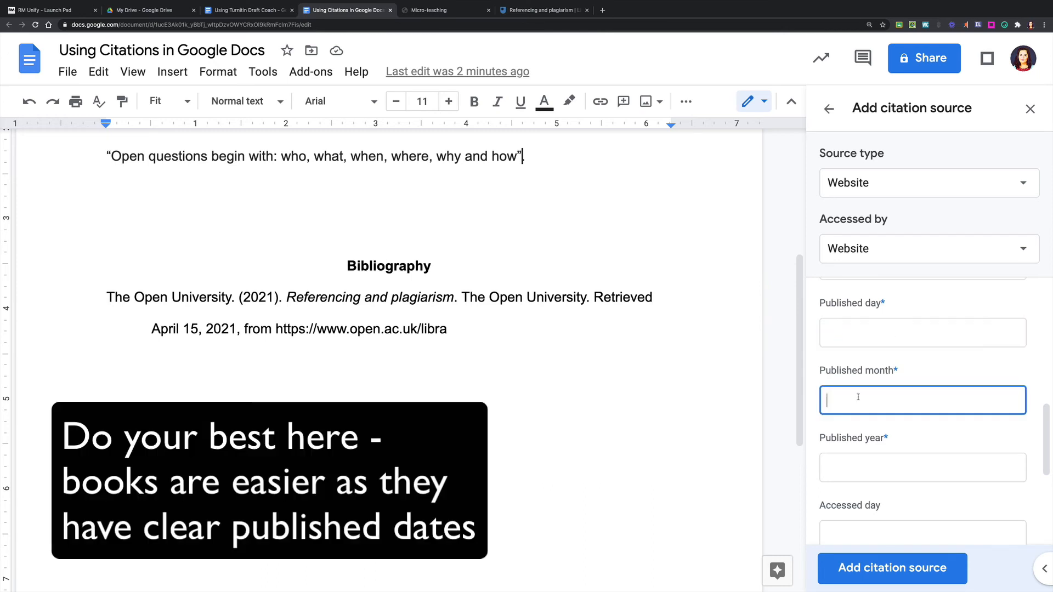
{"action": "type", "text": "April"}
{"action": "key", "text": "ctrl+a"}
{"action": "key", "text": "BackSpace"}
- Set the citation's published year to 2021 and its accessed date to 15 April 2021
{"action": "left_click", "coordinate": [892, 456]}
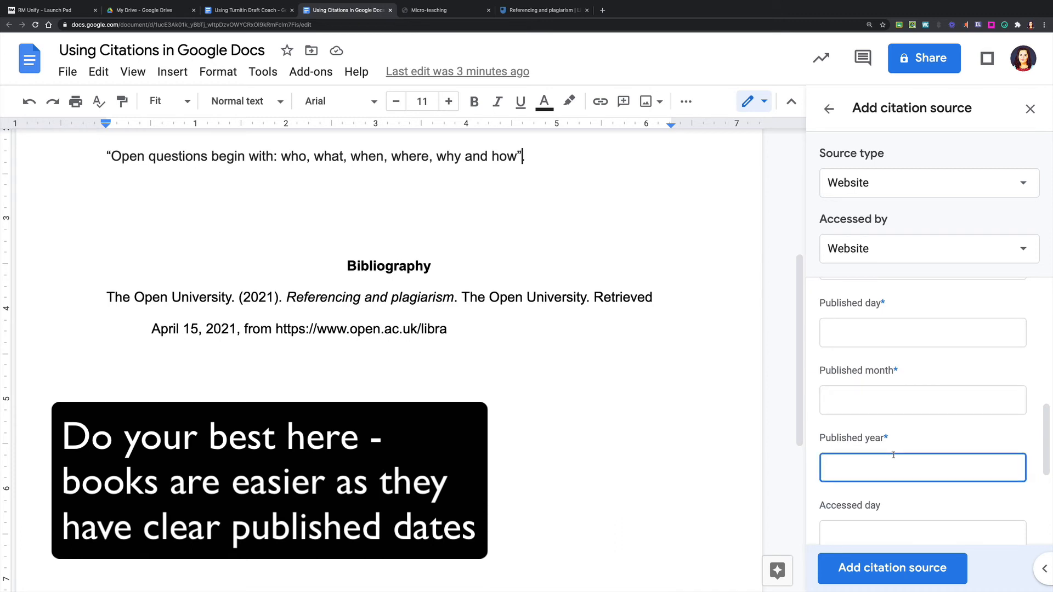
{"action": "type", "text": "2021"}
{"action": "scroll", "coordinate": [931, 405], "scroll_direction": "down", "scroll_amount": 4}
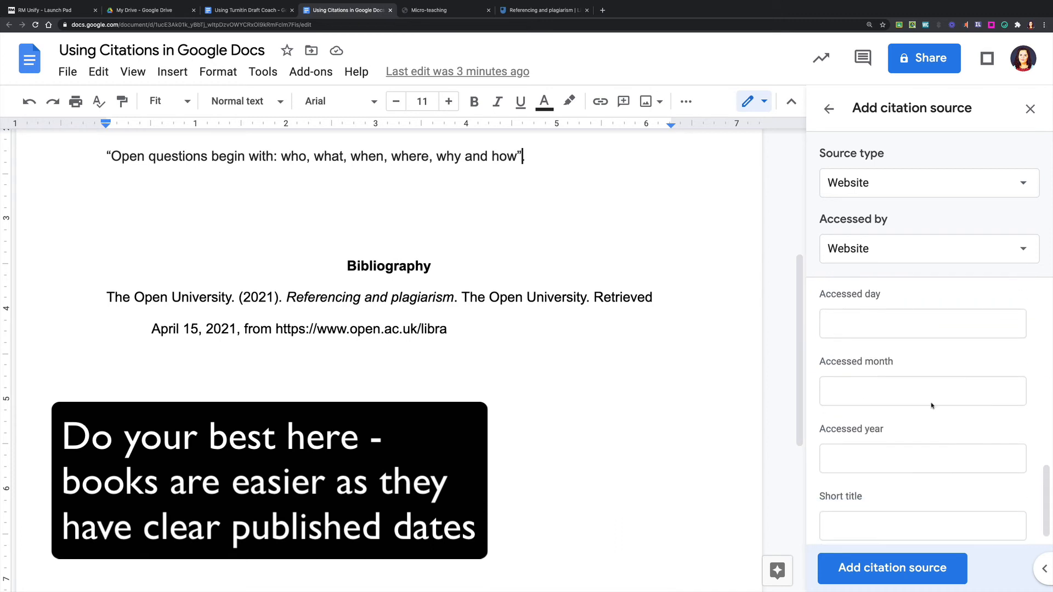
{"action": "left_click", "coordinate": [881, 319]}
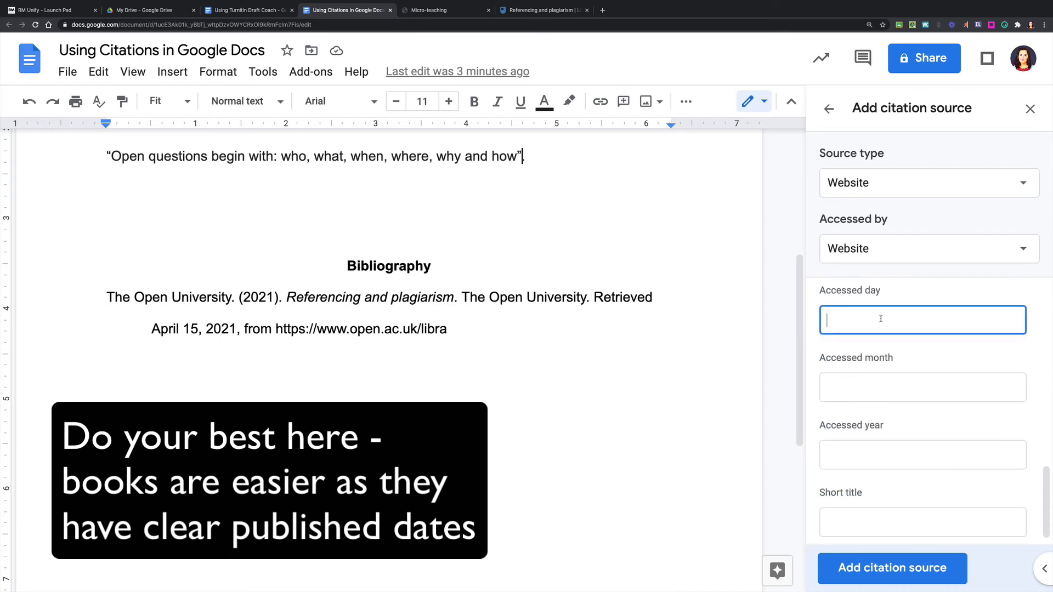
{"action": "type", "text": "15"}
{"action": "left_click", "coordinate": [871, 387]}
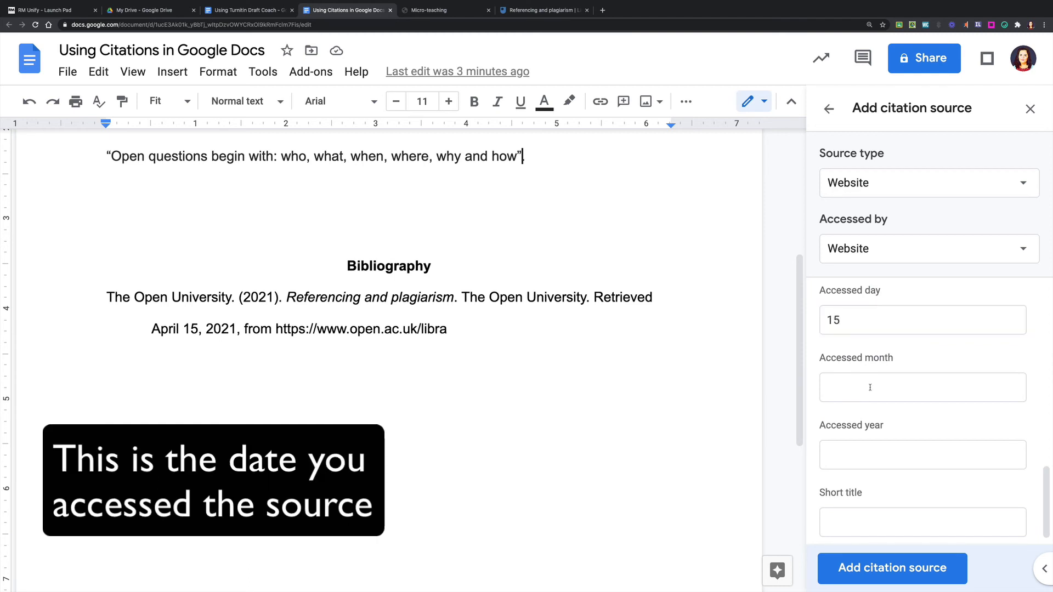
{"action": "type", "text": "April"}
{"action": "key", "text": "Tab"}
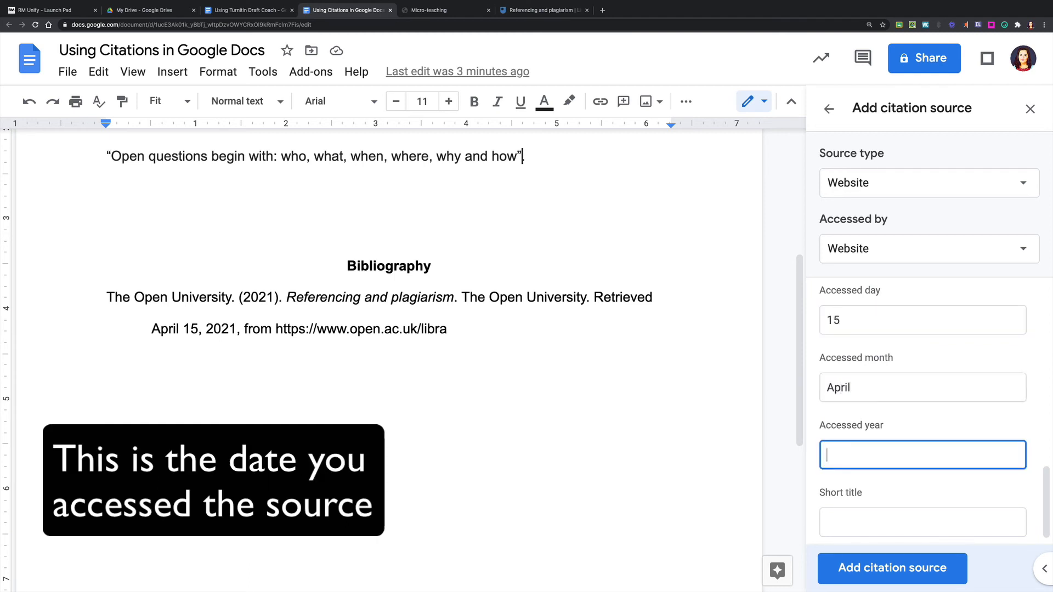
{"action": "type", "text": "2021"}
- Leave the short title blank and add the completed Micro-teaching website source to the citation list
{"action": "left_click", "coordinate": [872, 500]}
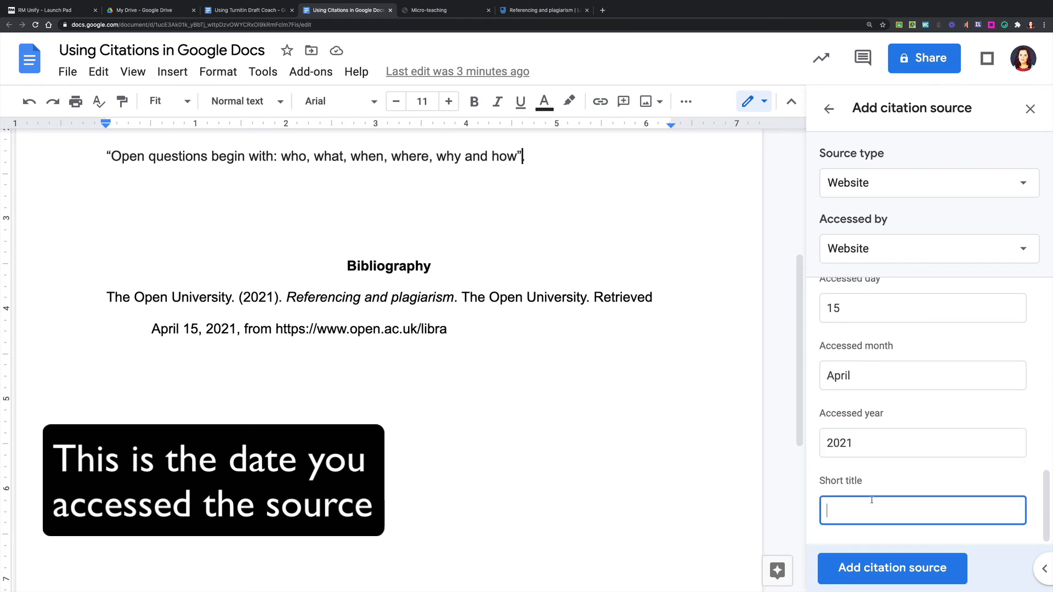
{"action": "scroll", "coordinate": [894, 516], "scroll_direction": "up", "scroll_amount": 3}
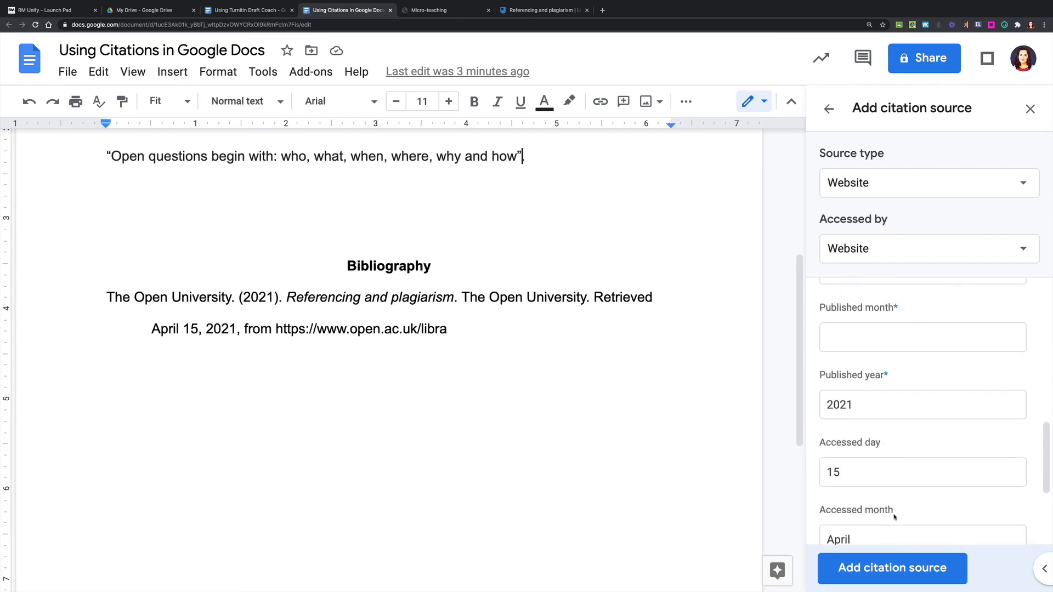
{"action": "left_click", "coordinate": [885, 573]}
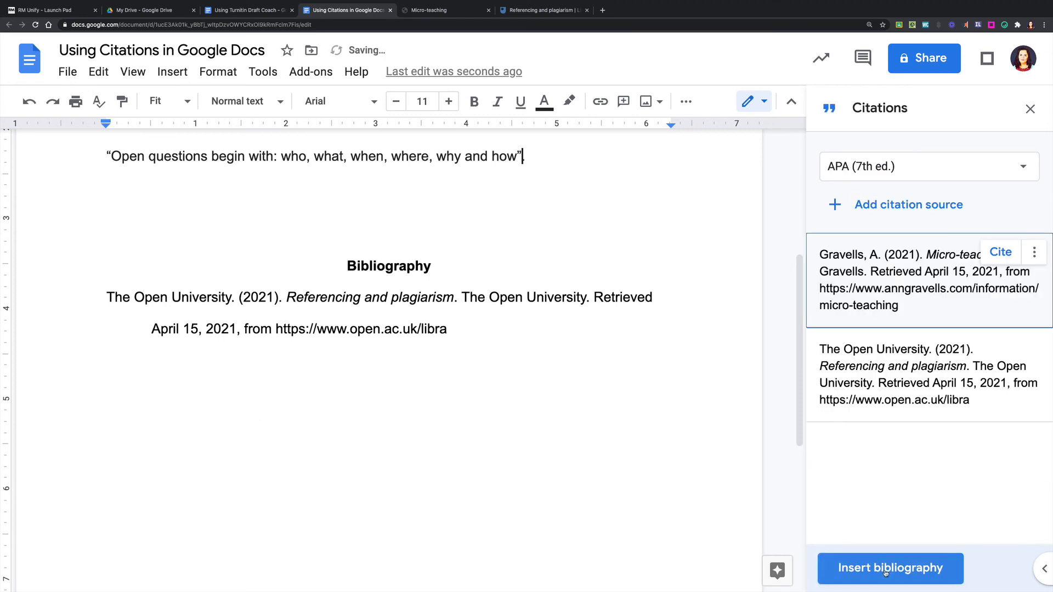
- Insert the Micro-teaching source's in-text citation between the open questions quotation's closing quotation mark and the full stop, preceded by a space
{"action": "left_click", "coordinate": [493, 169]}
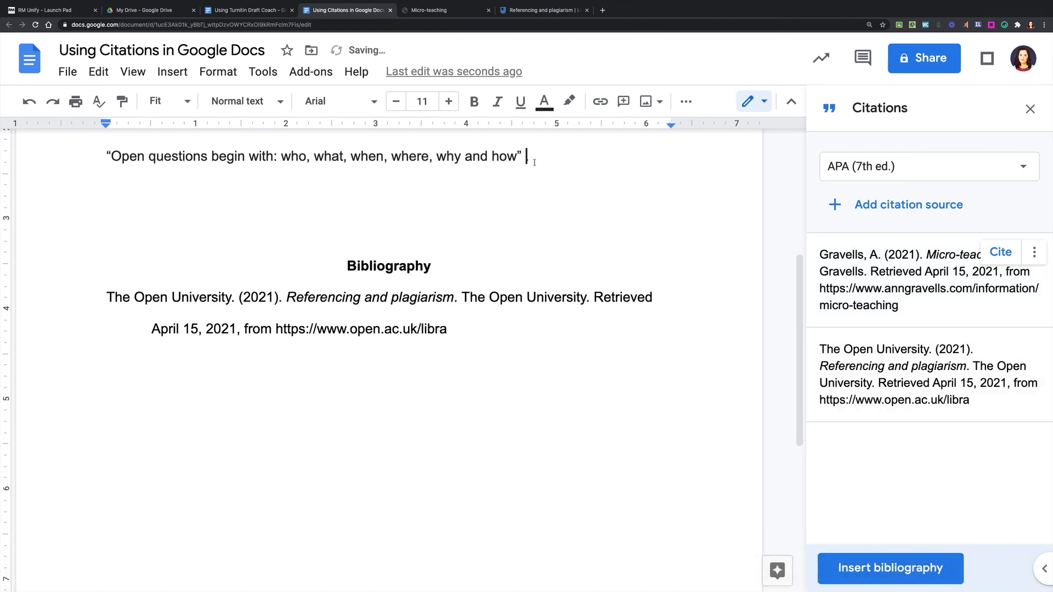
{"action": "left_click", "coordinate": [1001, 252]}
{"action": "scroll", "coordinate": [461, 244], "scroll_direction": "down", "scroll_amount": 1}
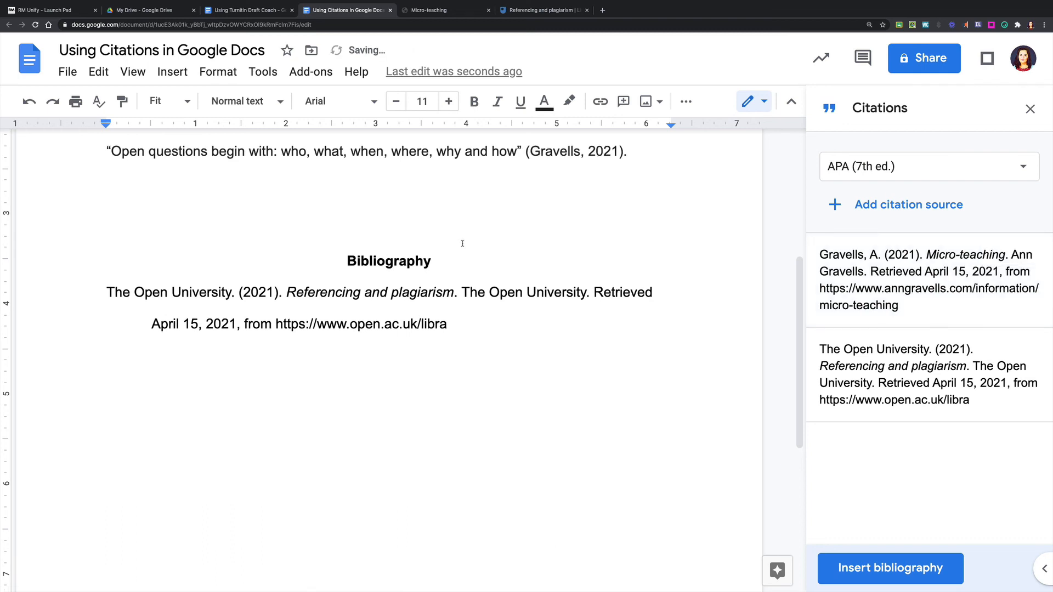
{"action": "scroll", "coordinate": [481, 238], "scroll_direction": "up", "scroll_amount": 2}
{"action": "scroll", "coordinate": [484, 238], "scroll_direction": "down", "scroll_amount": 2}
- Insert a new bibliography containing both sources on the empty line below the existing bibliography
{"action": "left_click", "coordinate": [490, 240]}
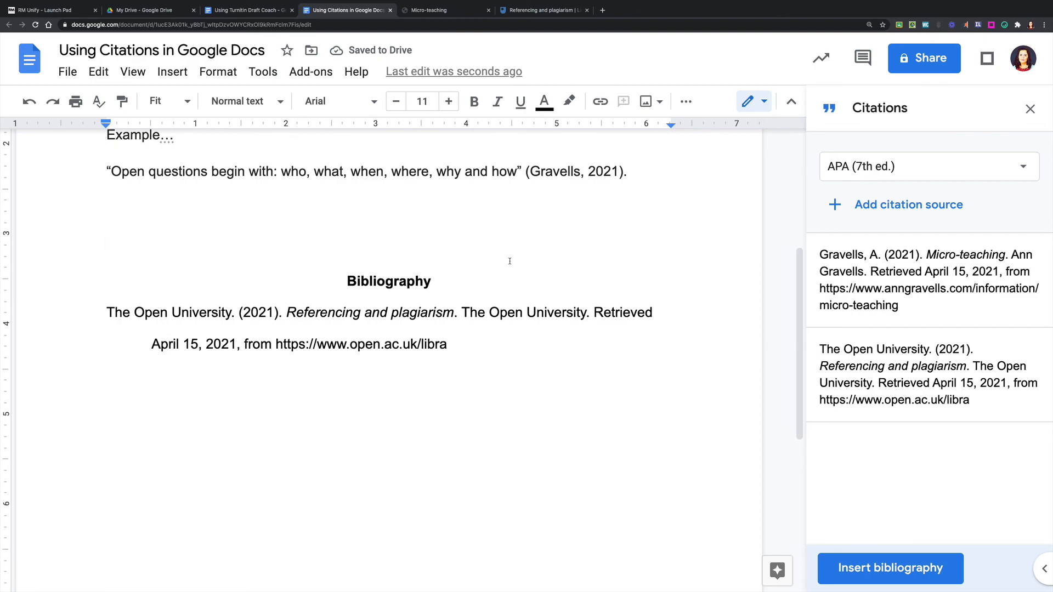
{"action": "left_click", "coordinate": [359, 421]}
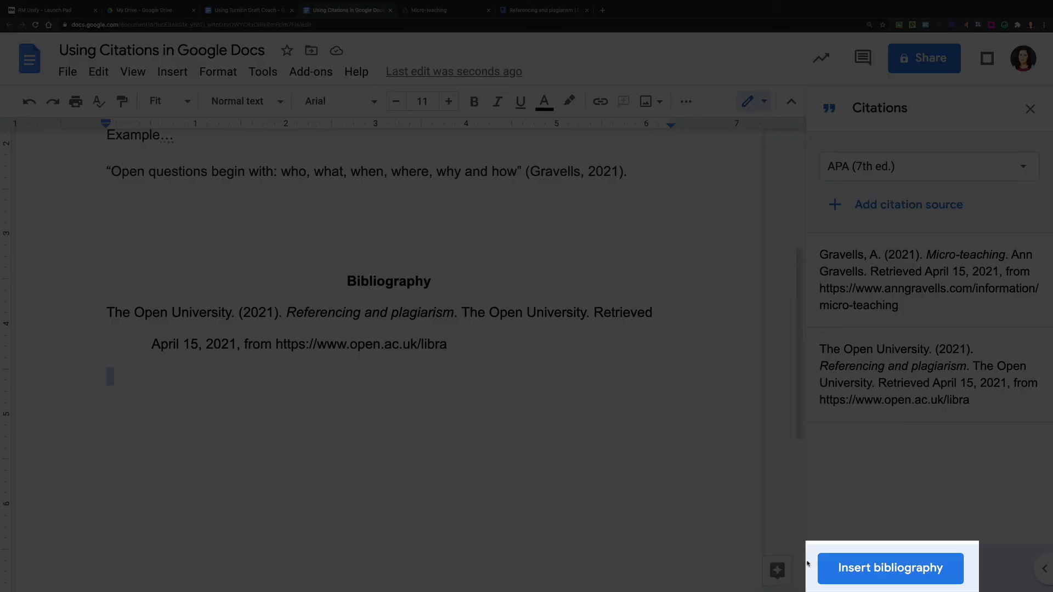
{"action": "left_click", "coordinate": [883, 567]}
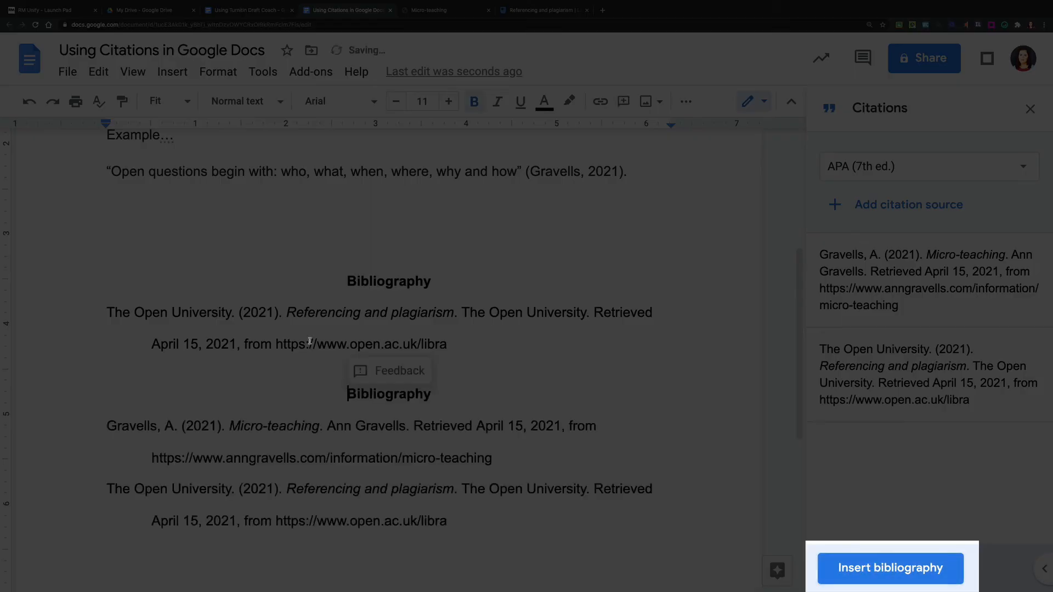
- Delete the old bibliography that lists only The Open University source, including its heading
{"action": "scroll", "coordinate": [423, 354], "scroll_direction": "down", "scroll_amount": 1}
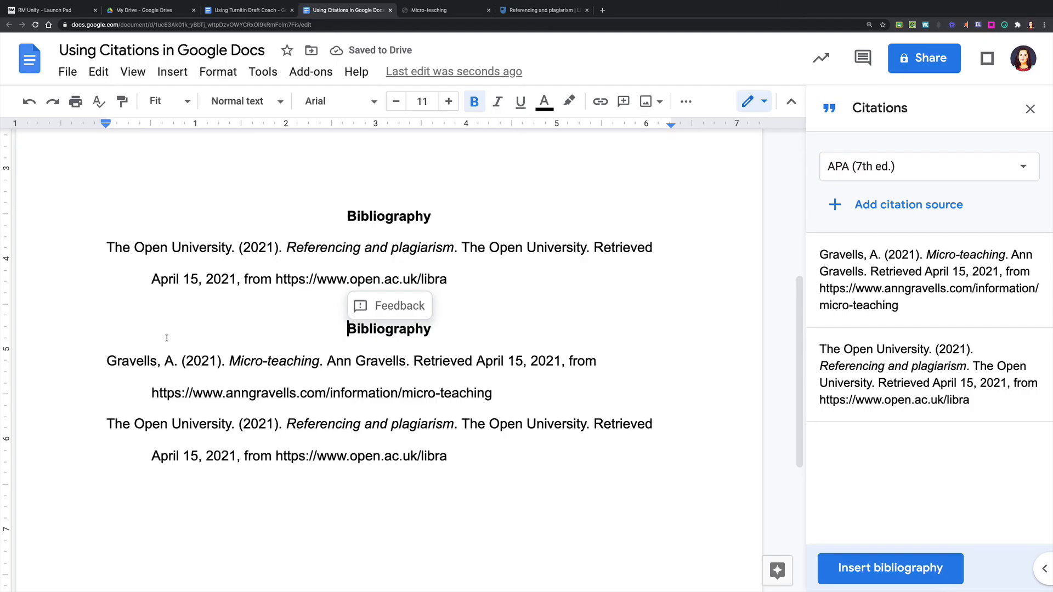
{"action": "left_click", "coordinate": [522, 501], "text": "shift"}
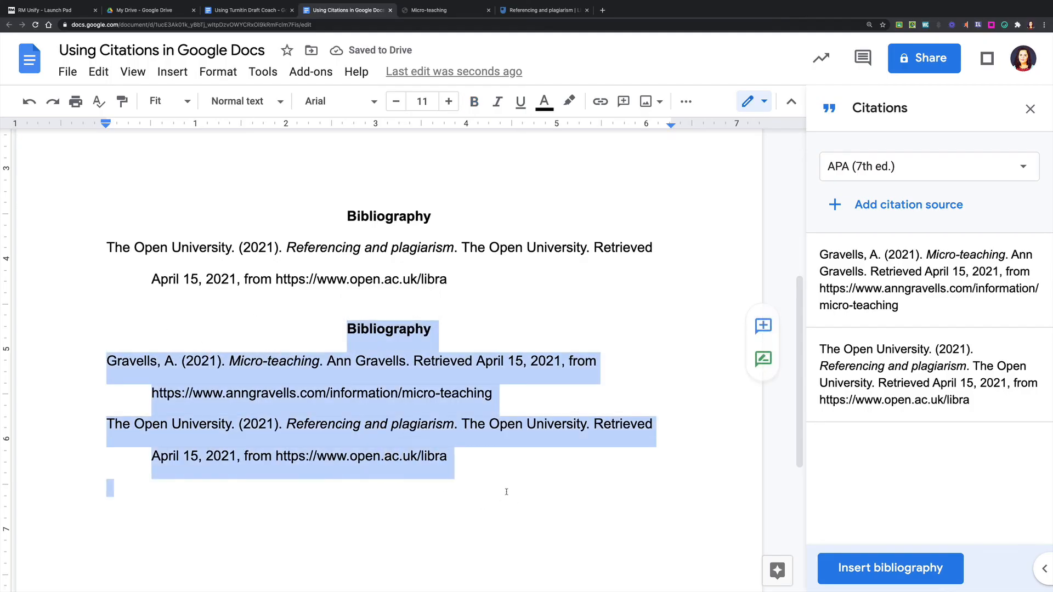
{"action": "left_click", "coordinate": [156, 216]}
{"action": "left_click_drag", "start_coordinate": [540, 288], "coordinate": [91, 200]}
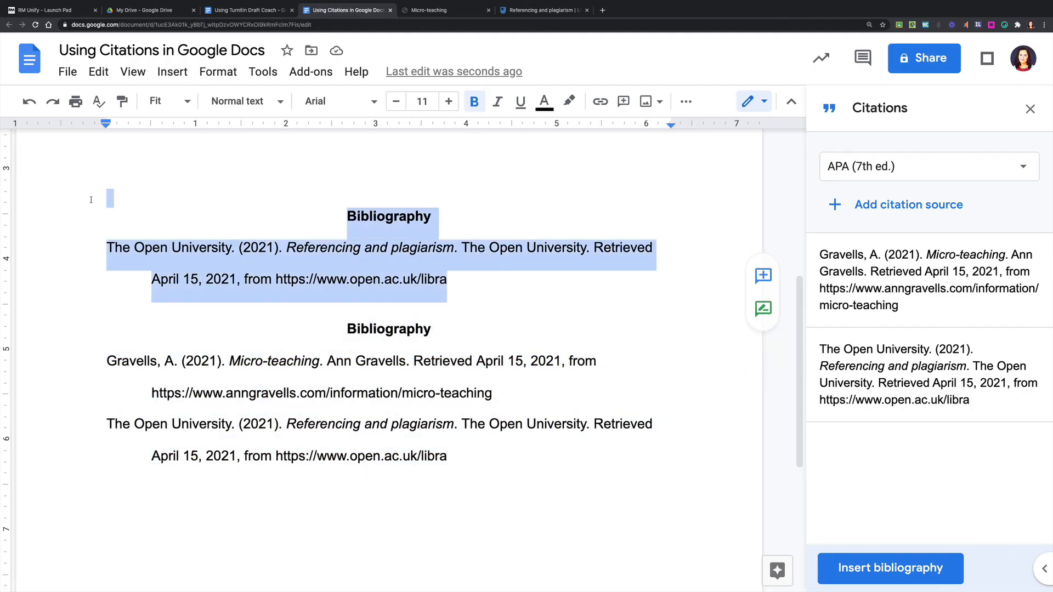
{"action": "key", "text": "BackSpace"}
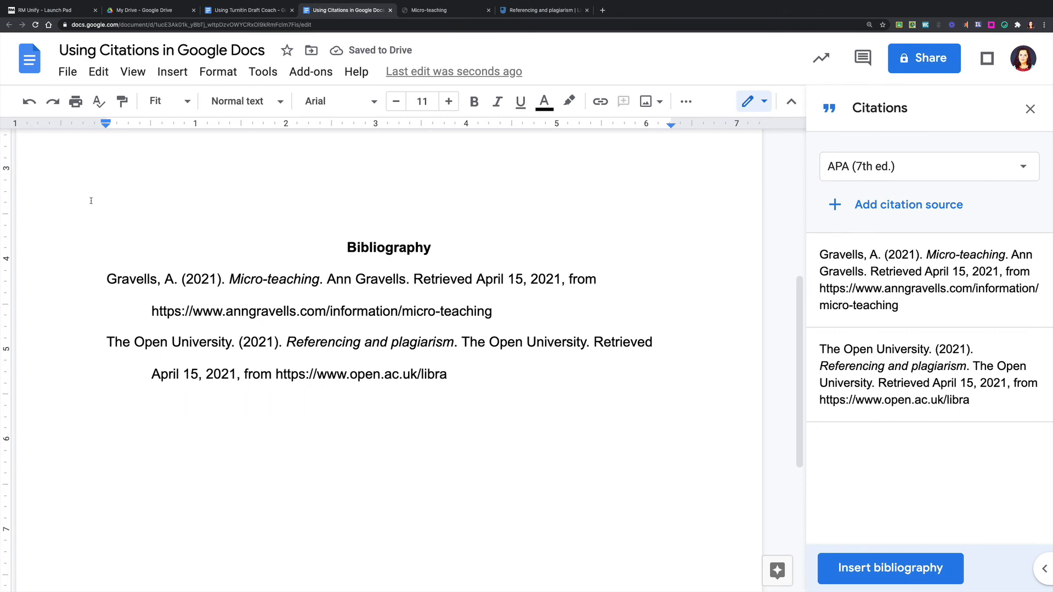
{"action": "scroll", "coordinate": [93, 219], "scroll_direction": "up", "scroll_amount": 5}
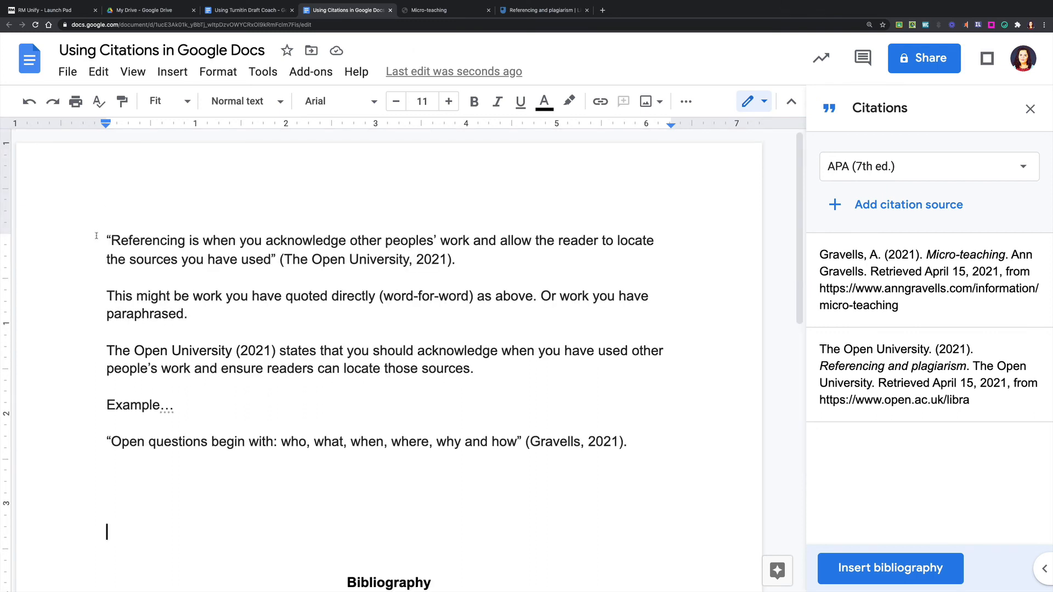